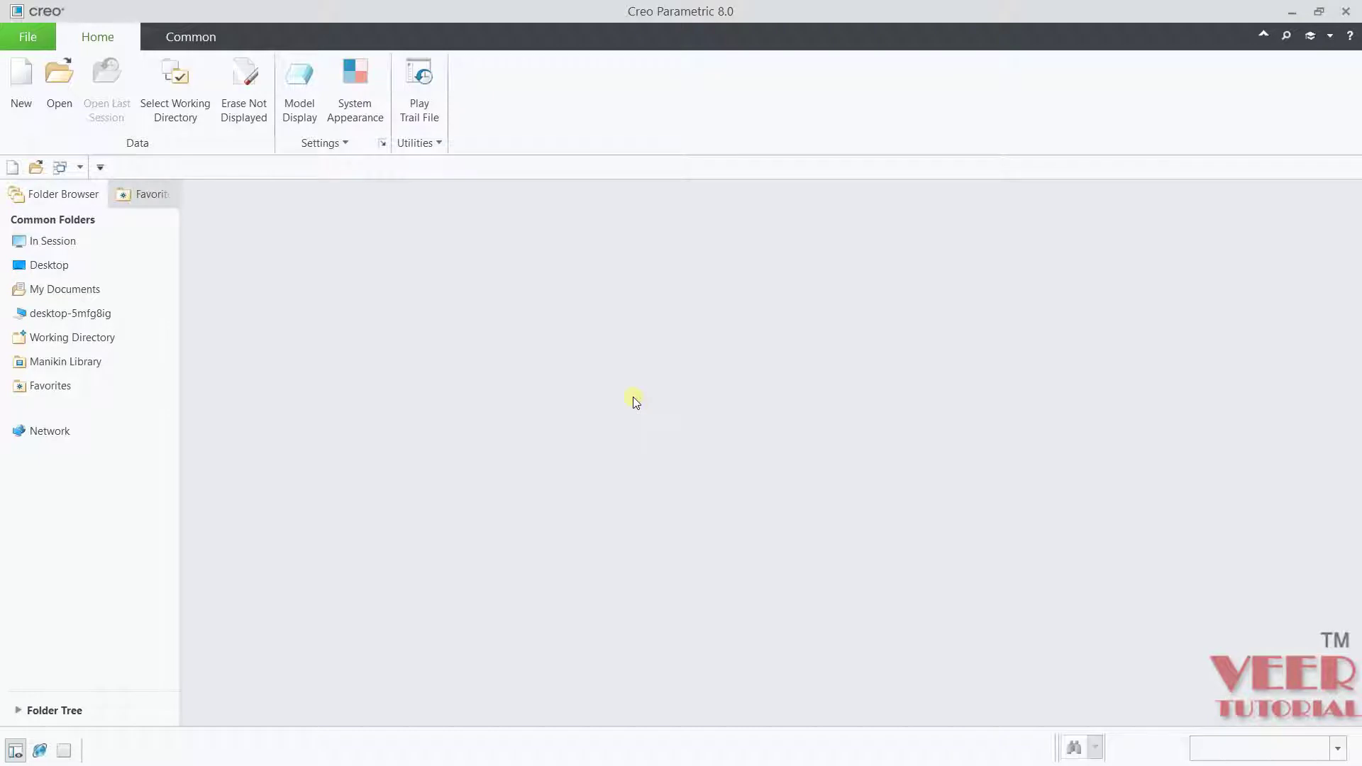
- Create sheet metal part PRT0017 from the mmns_part_sheetmetal_abs template instead of the default
click(21, 82)
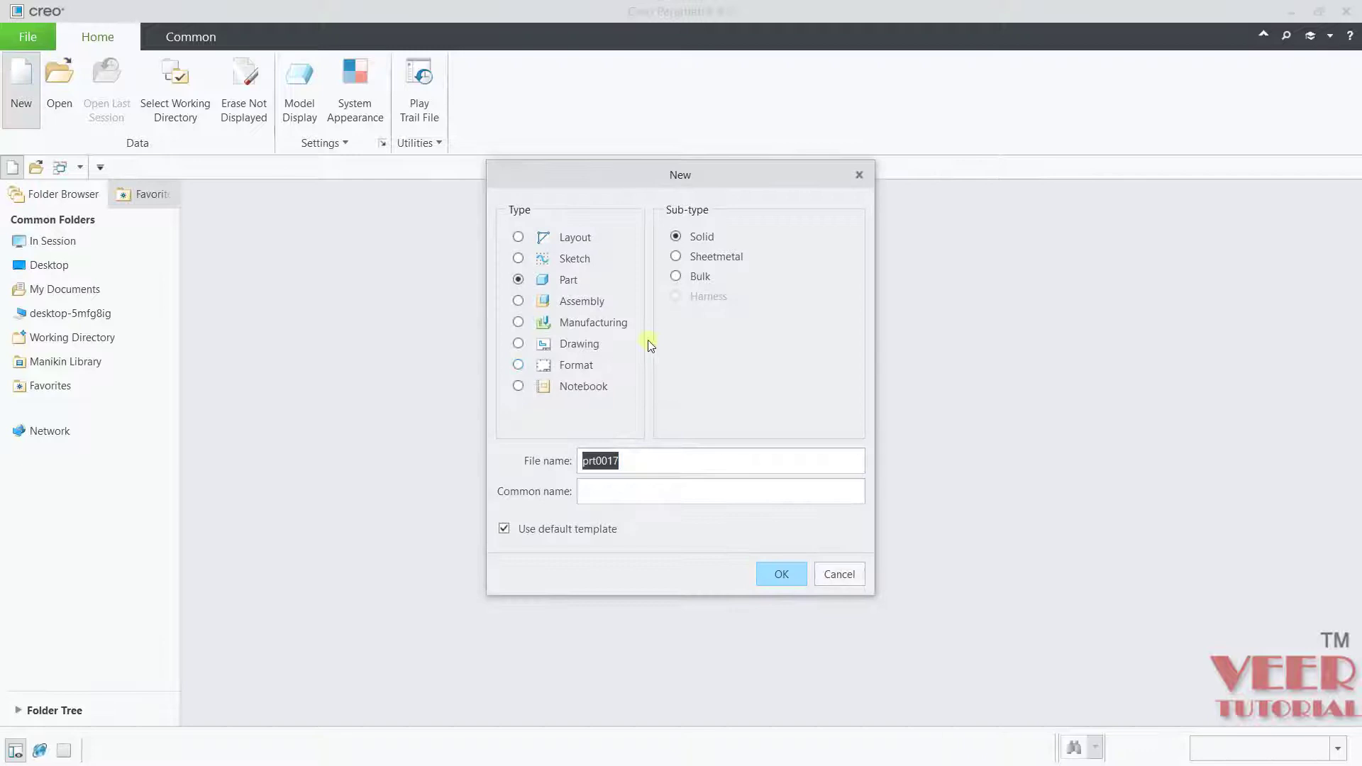
click(706, 261)
click(781, 574)
click(607, 291)
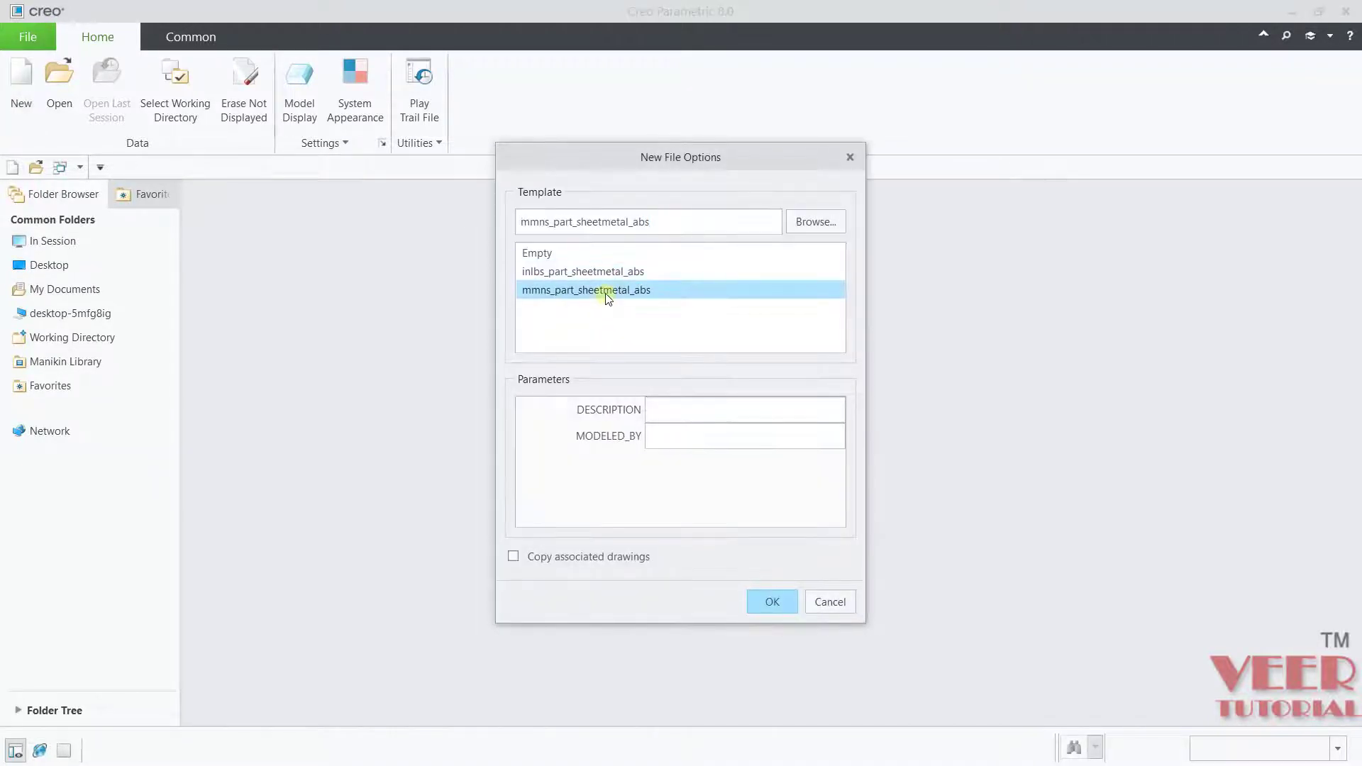
click(765, 603)
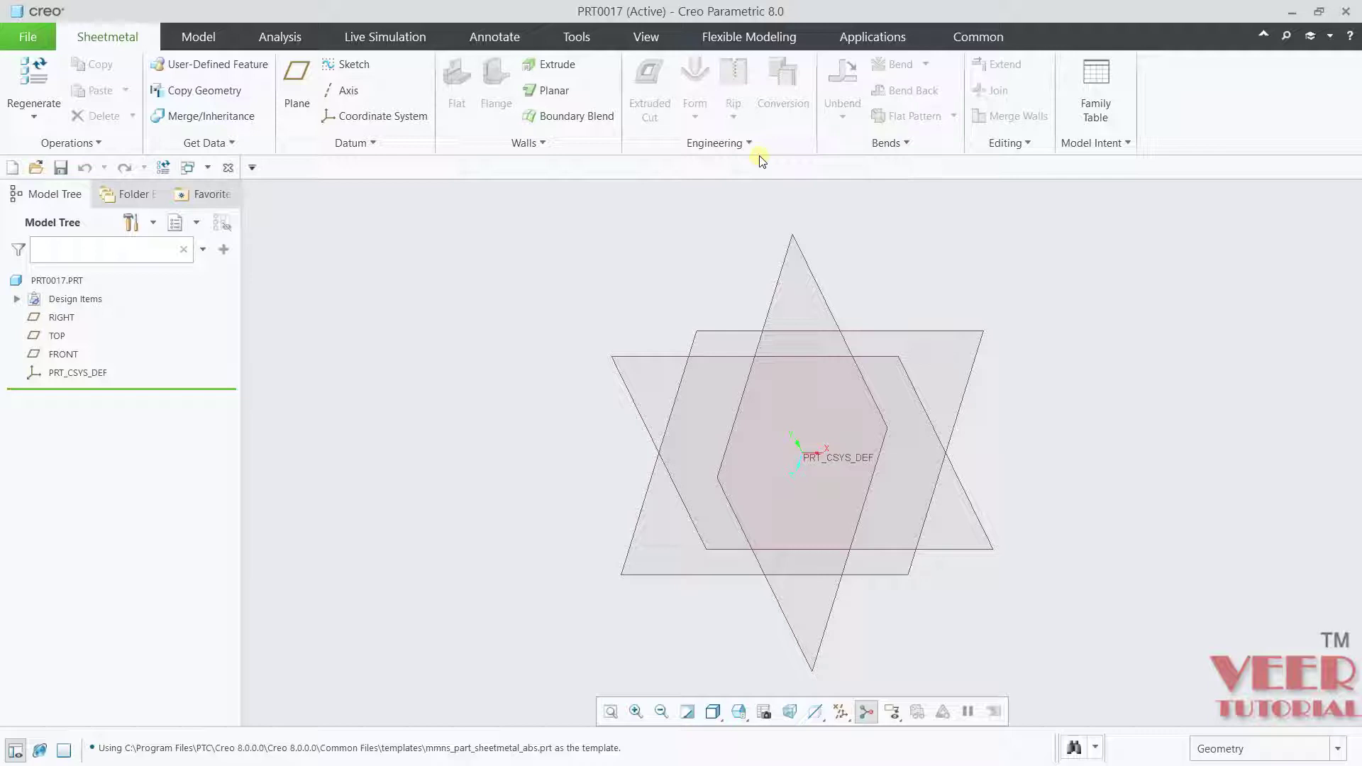
- Sketch a center rectangle at the origin on the TOP plane for the Planar first wall
click(554, 91)
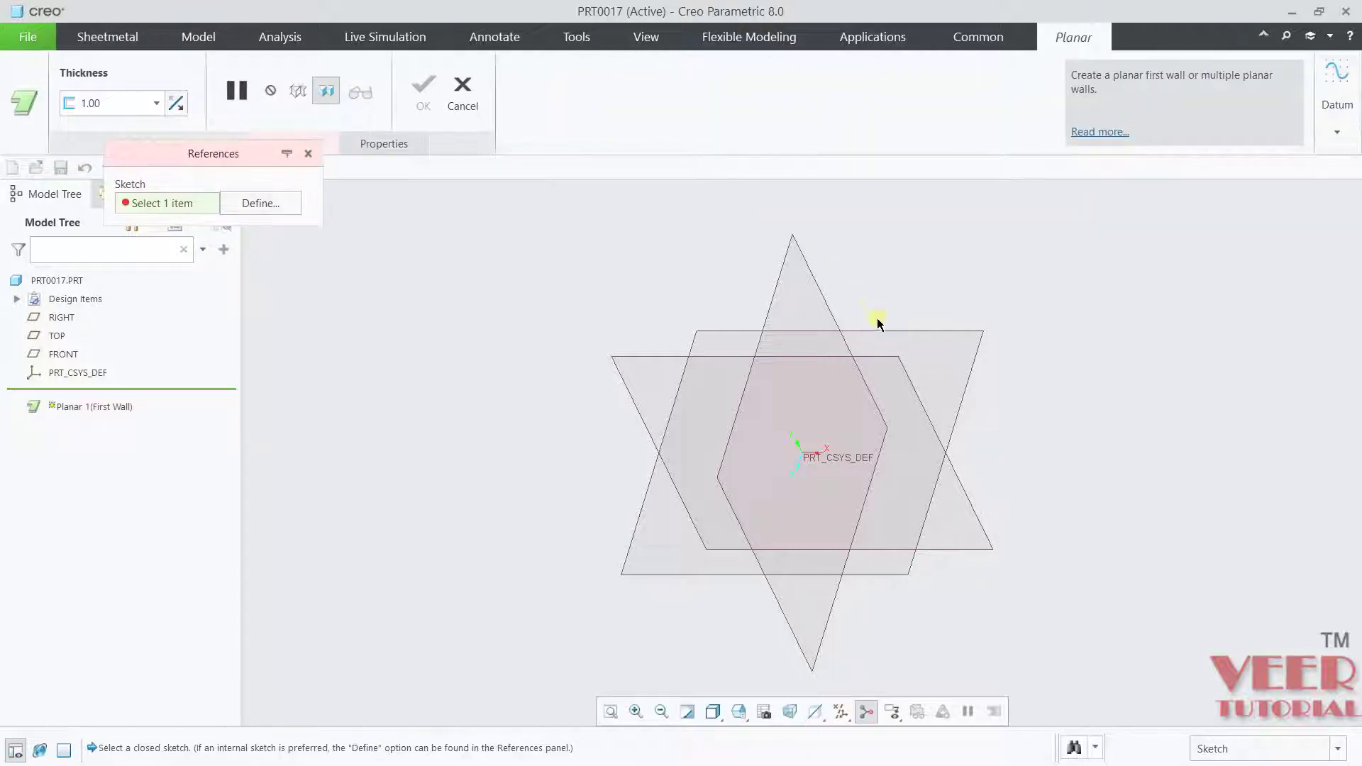
click(882, 330)
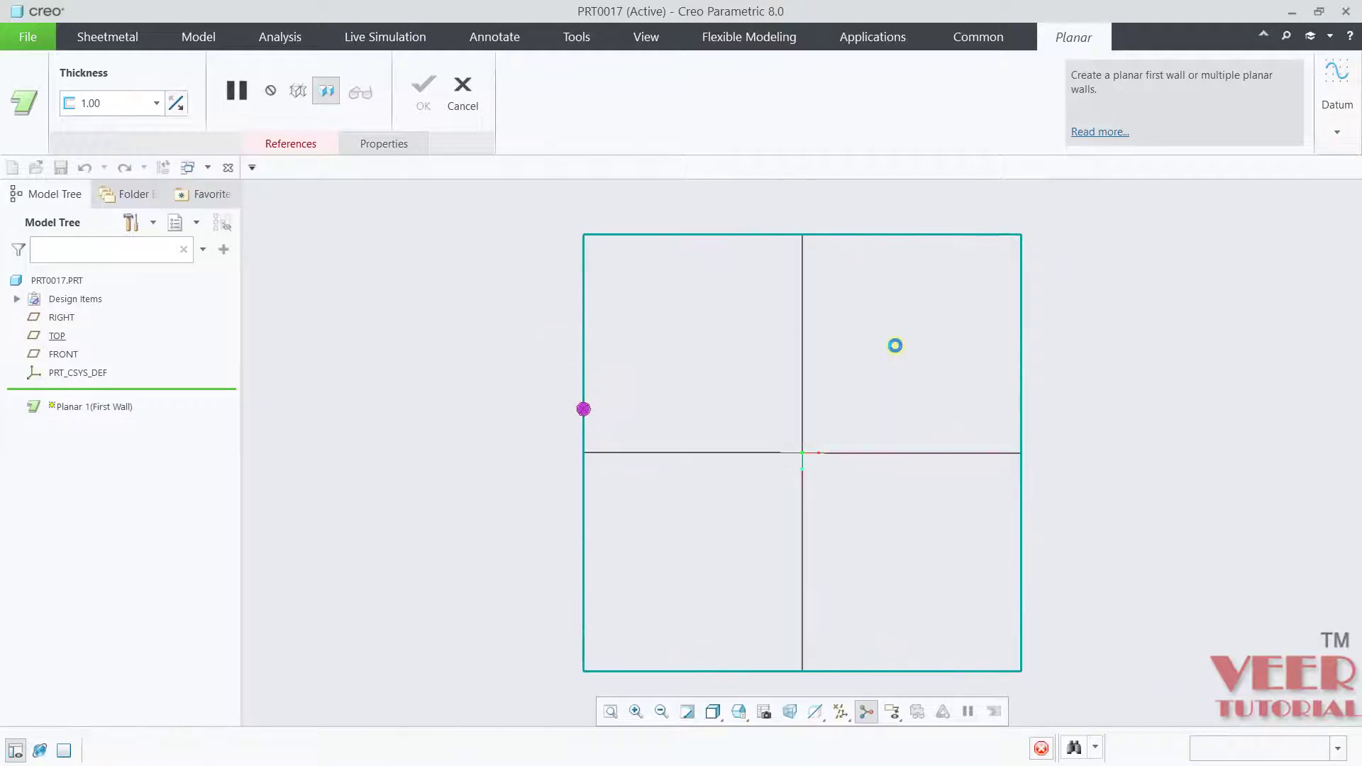
click(462, 90)
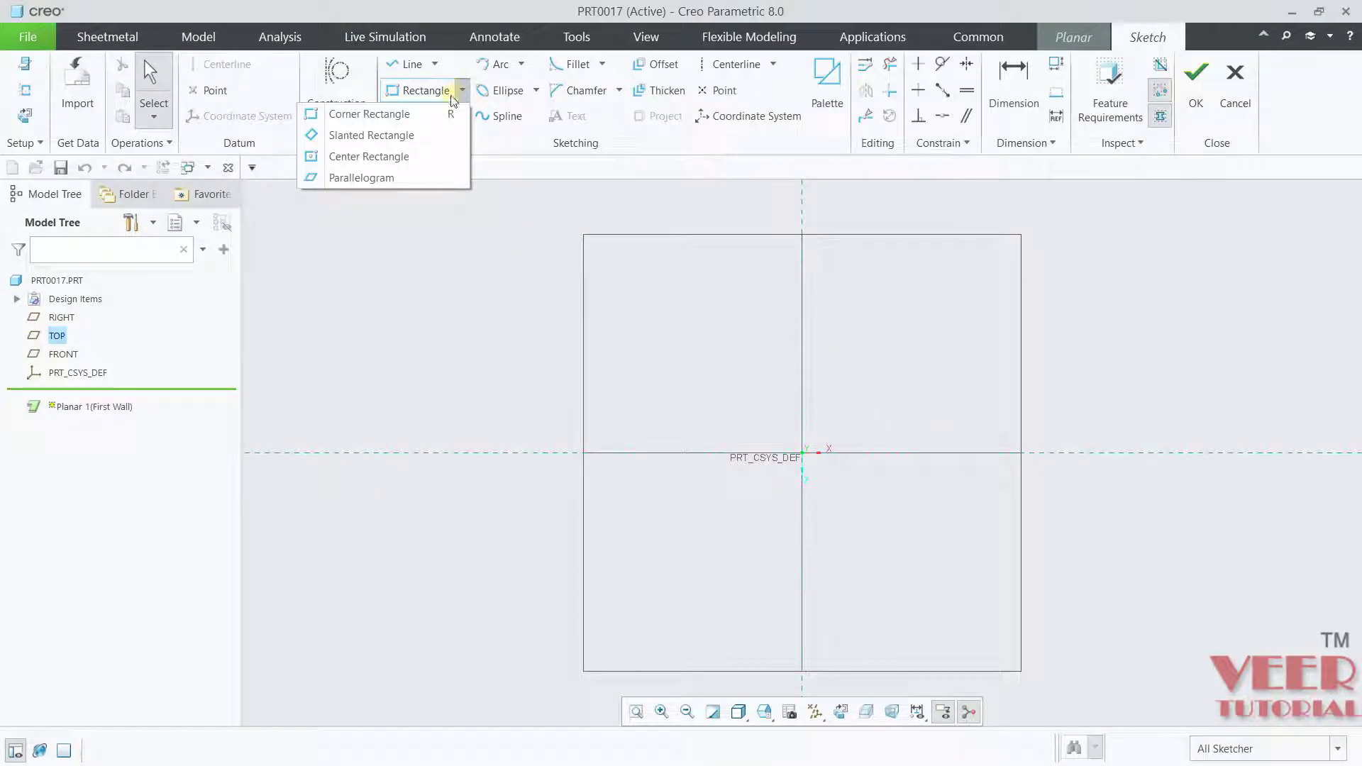
click(412, 158)
click(803, 452)
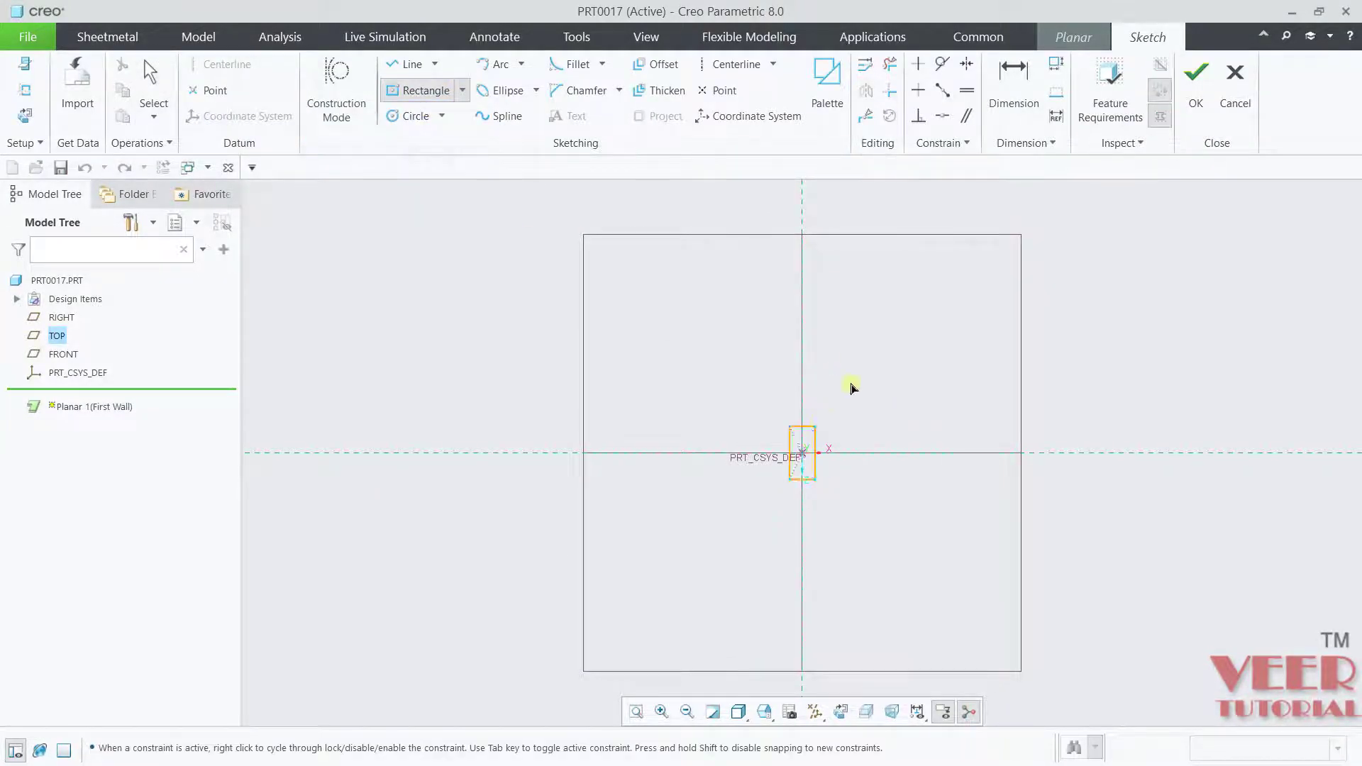
click(1058, 287)
click(1196, 78)
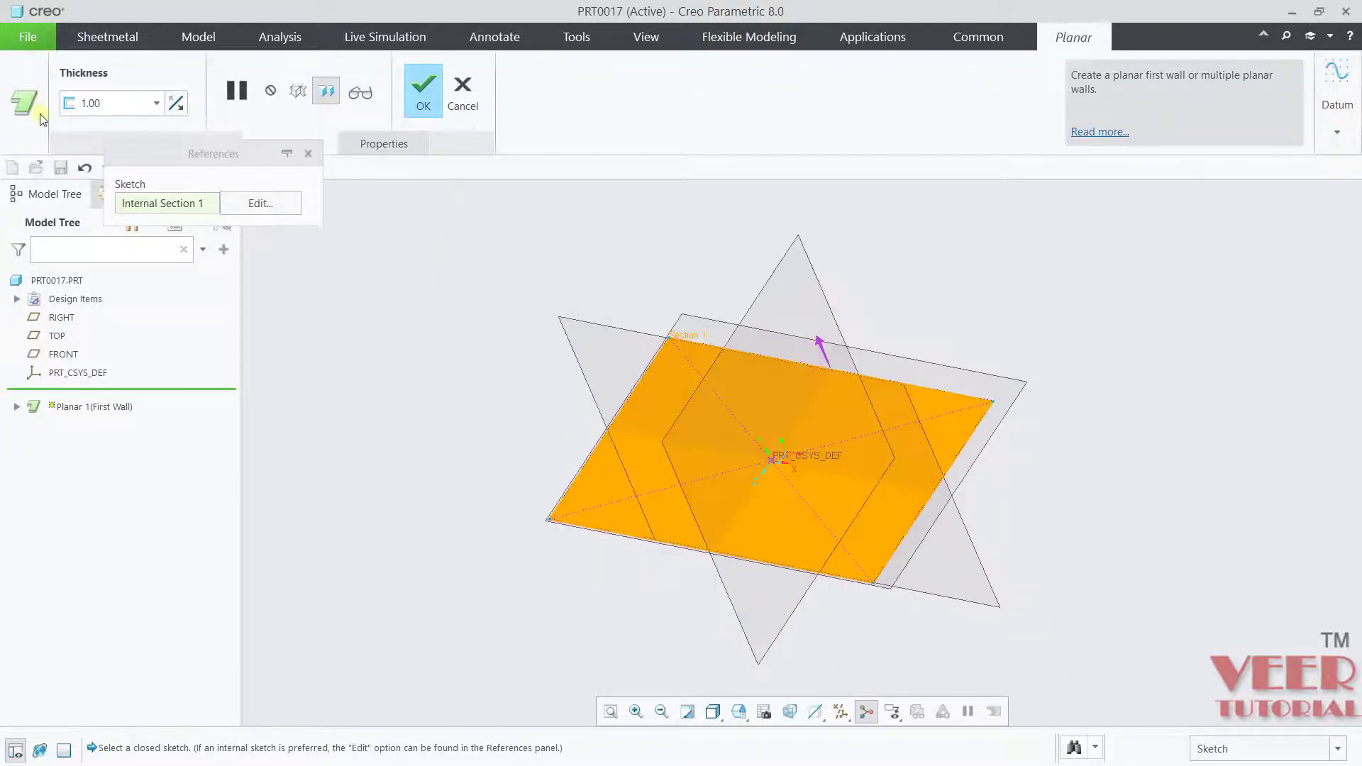
- Complete the Planar 1 first wall feature
click(430, 112)
scroll(410, 477, down, 5)
scroll(411, 475, up, 5)
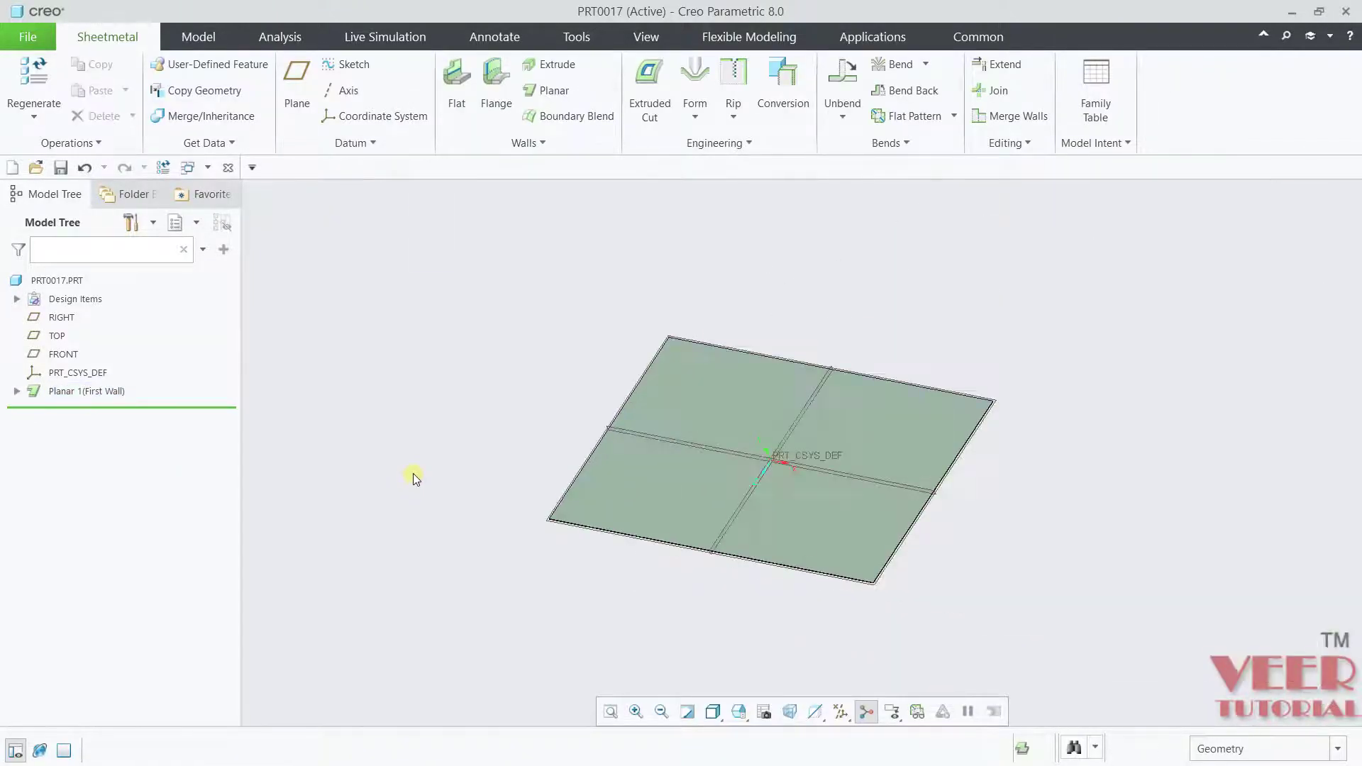
scroll(563, 471, down, 3)
scroll(539, 596, down, 5)
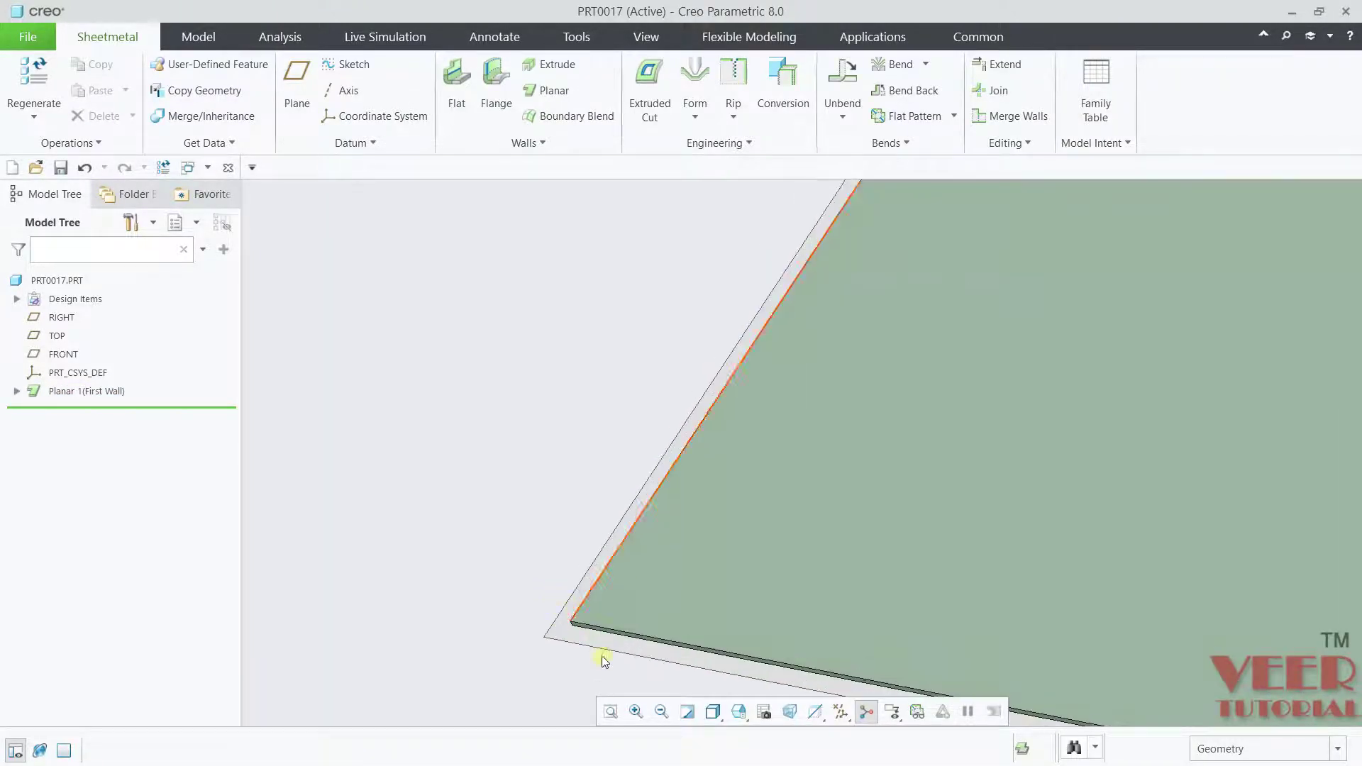
scroll(485, 484, up, 3)
scroll(589, 510, up, 5)
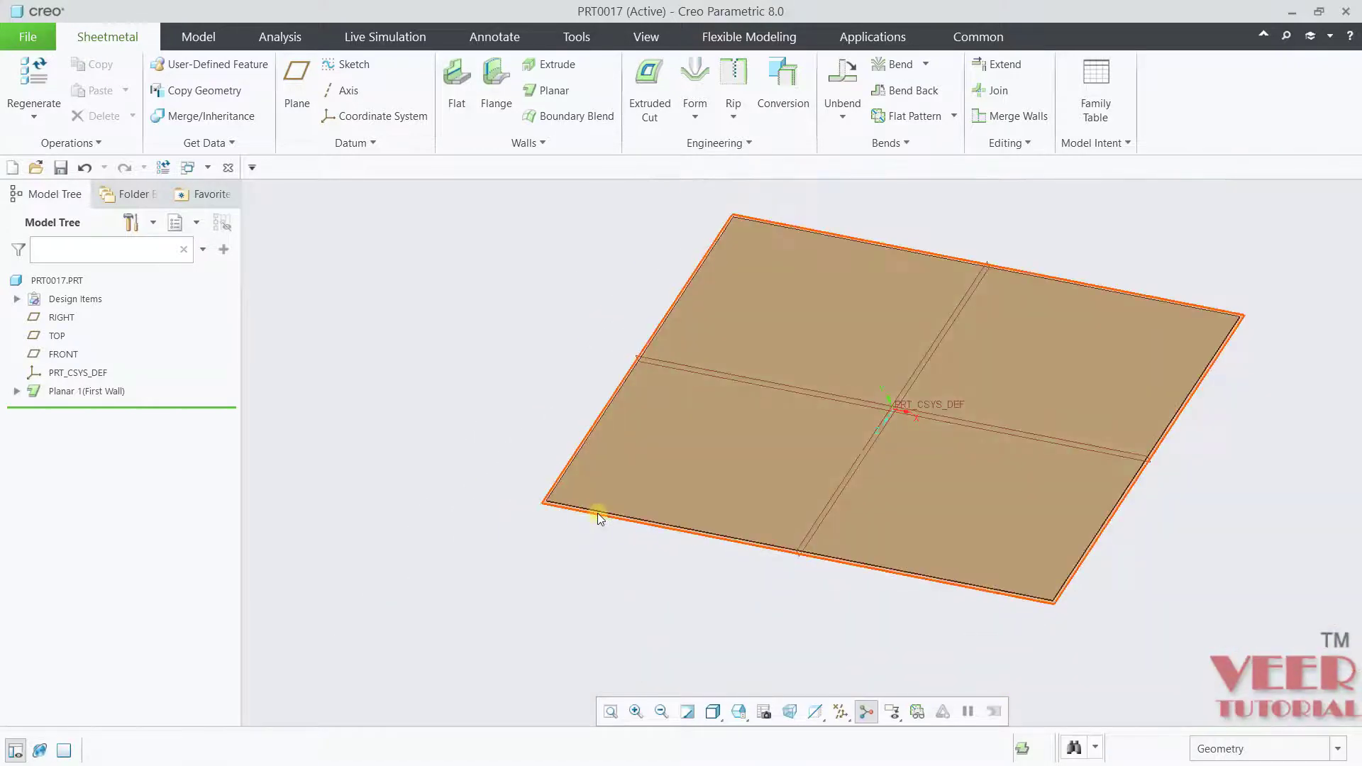
- Redefine Planar 1 with a wall thickness of 3
click(97, 393)
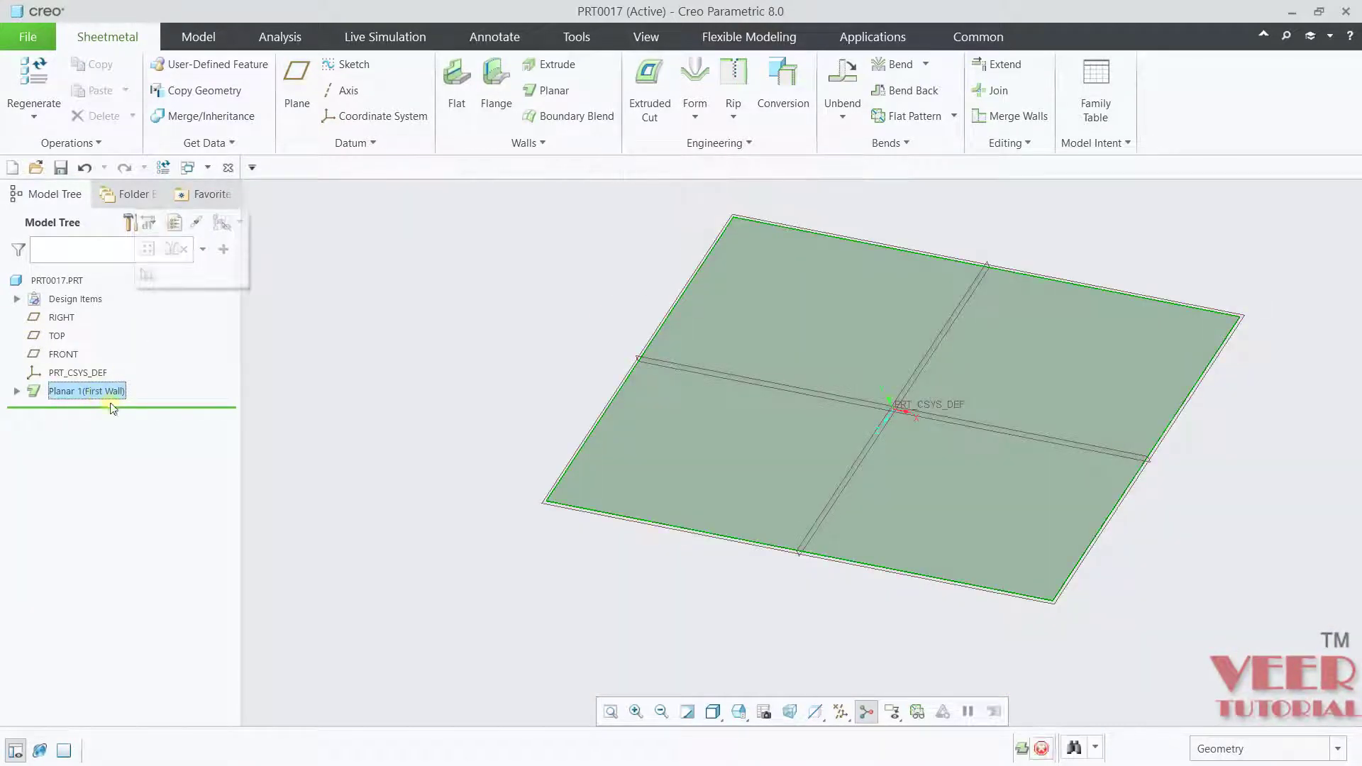
click(175, 222)
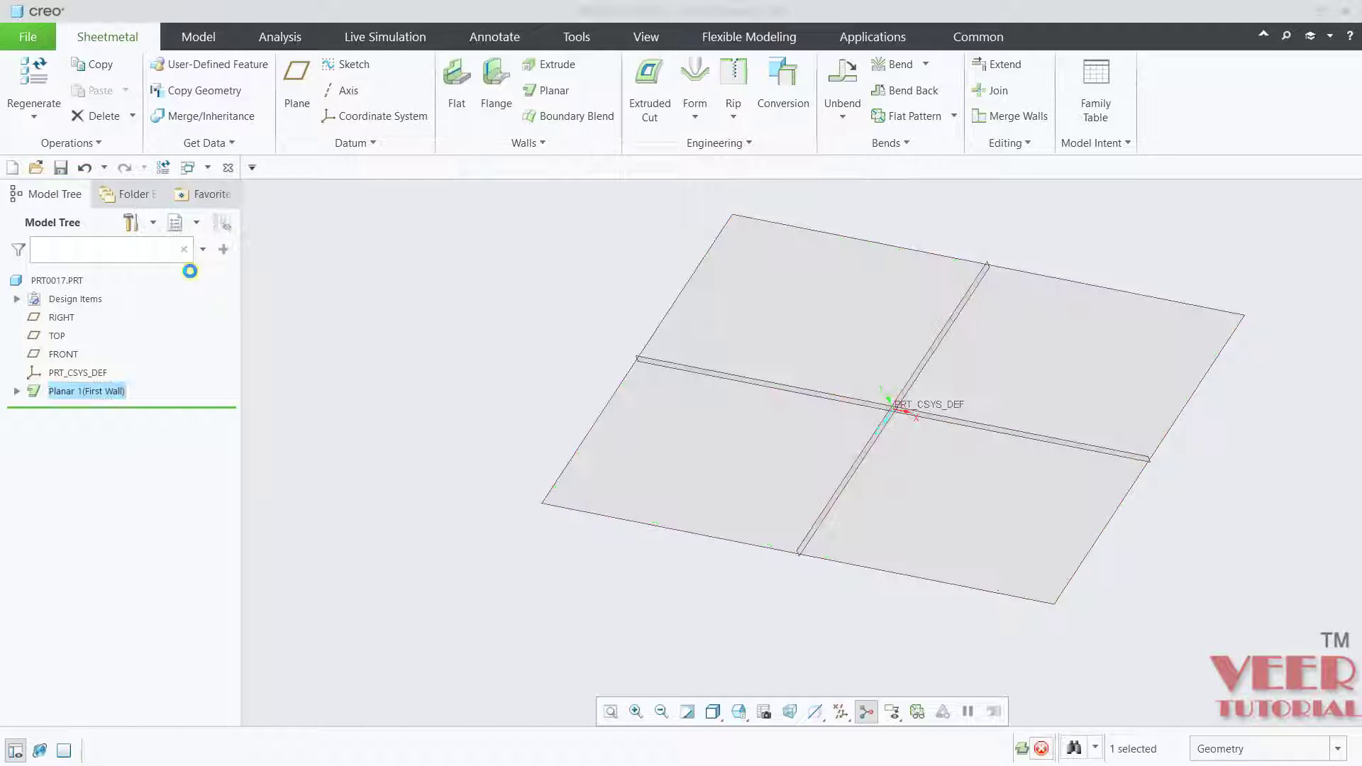
click(140, 108)
text(3)
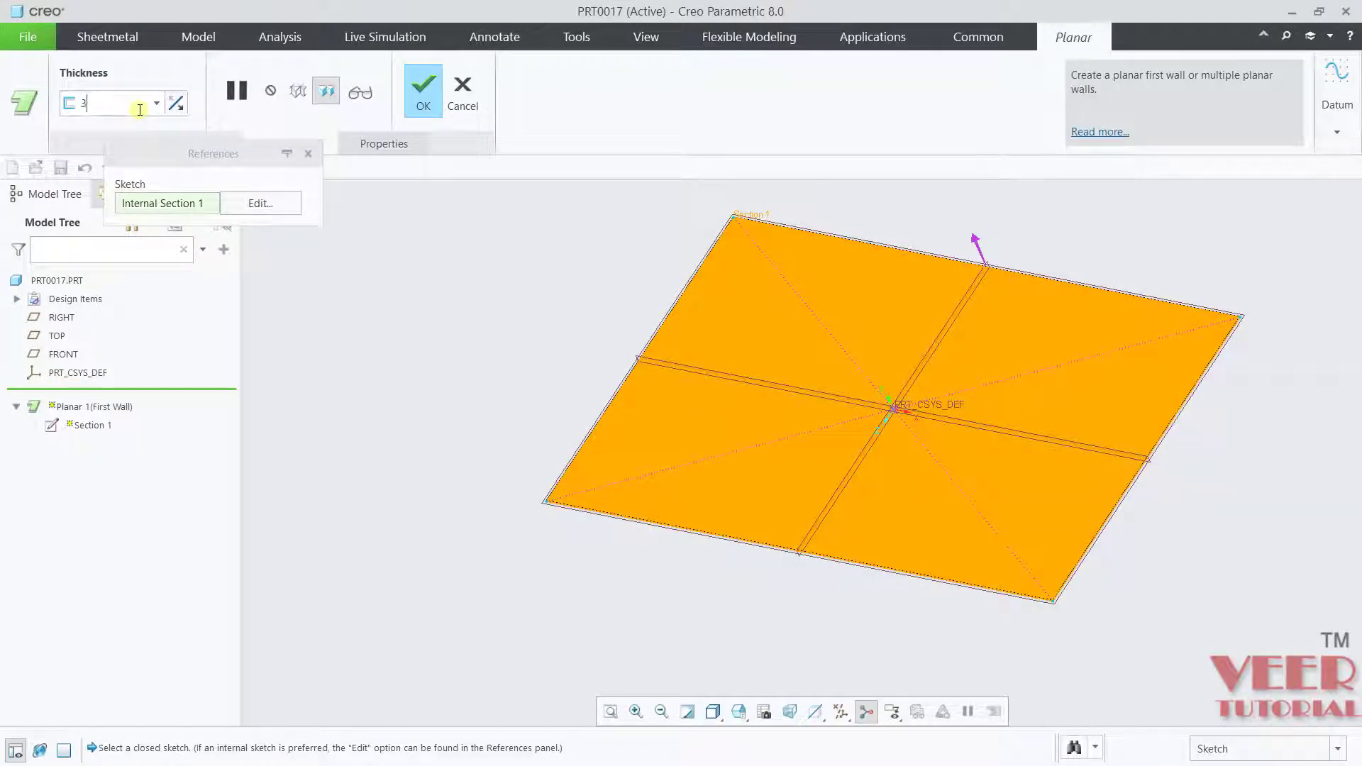
key(Return)
click(424, 92)
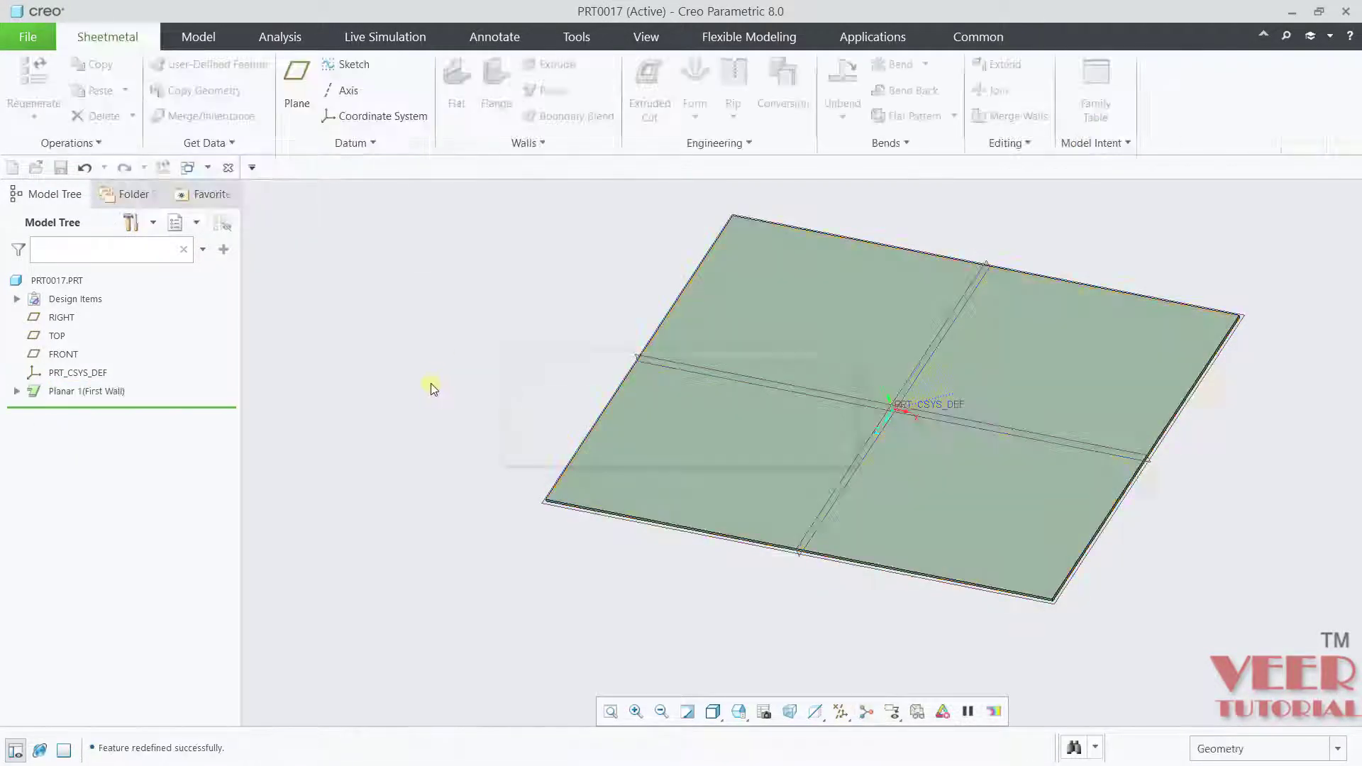
middle_drag(451, 442, 460, 431)
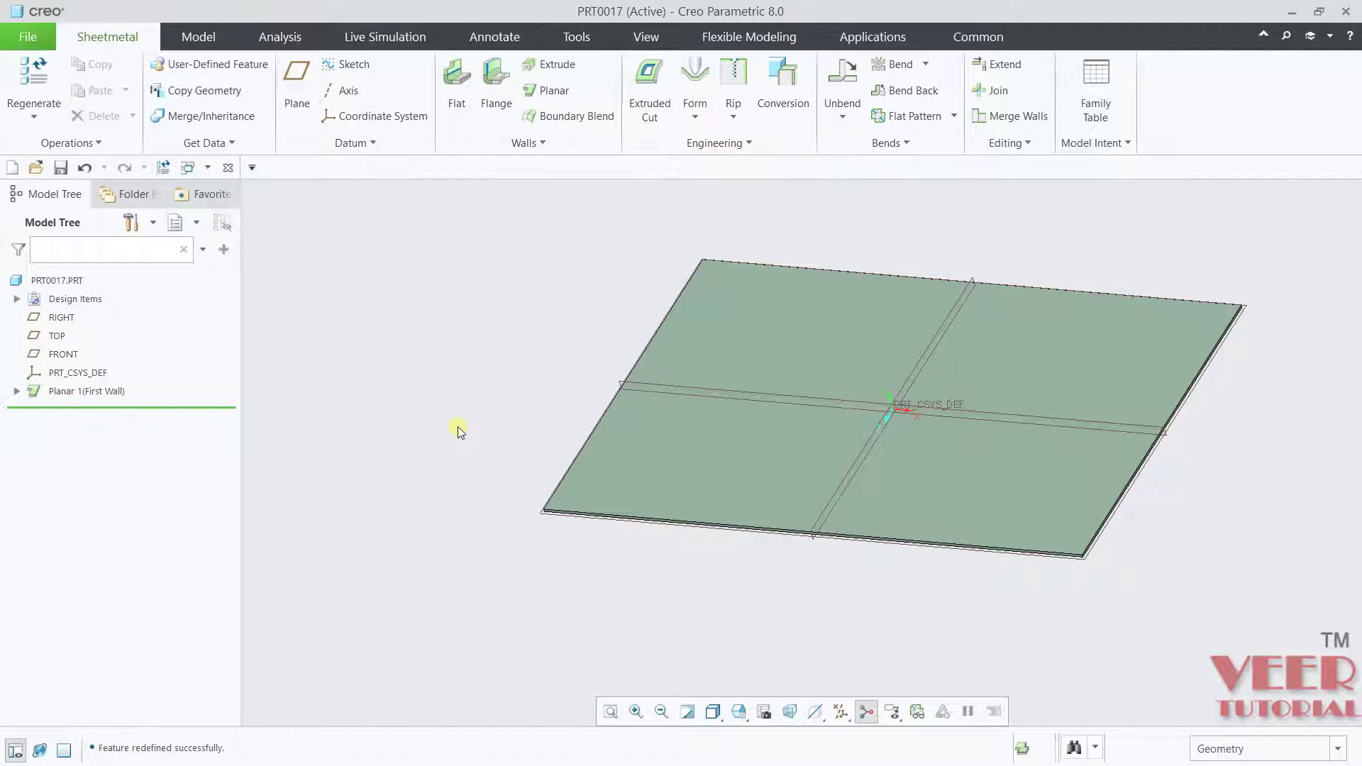
- Start Sketched Form 1 and open its sketch on the plate's top surface
click(693, 117)
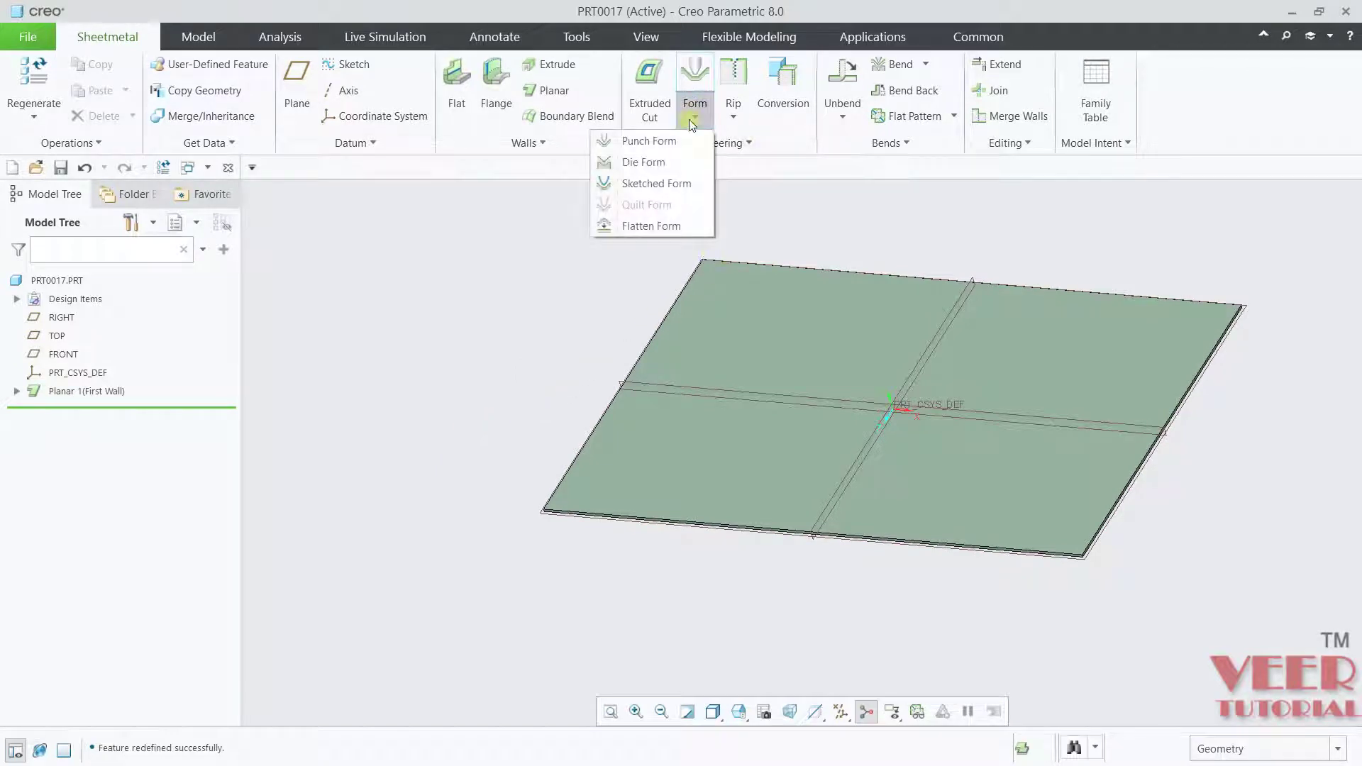
click(658, 185)
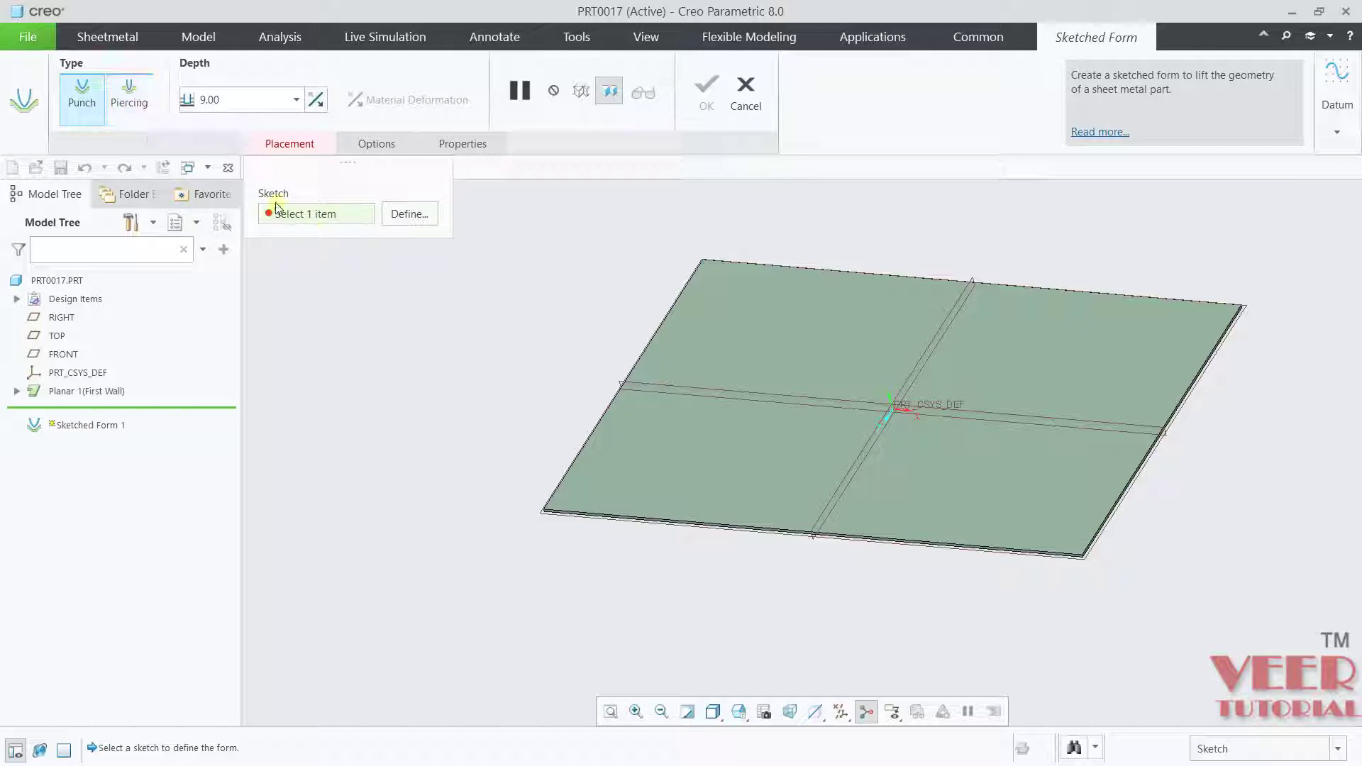
click(399, 214)
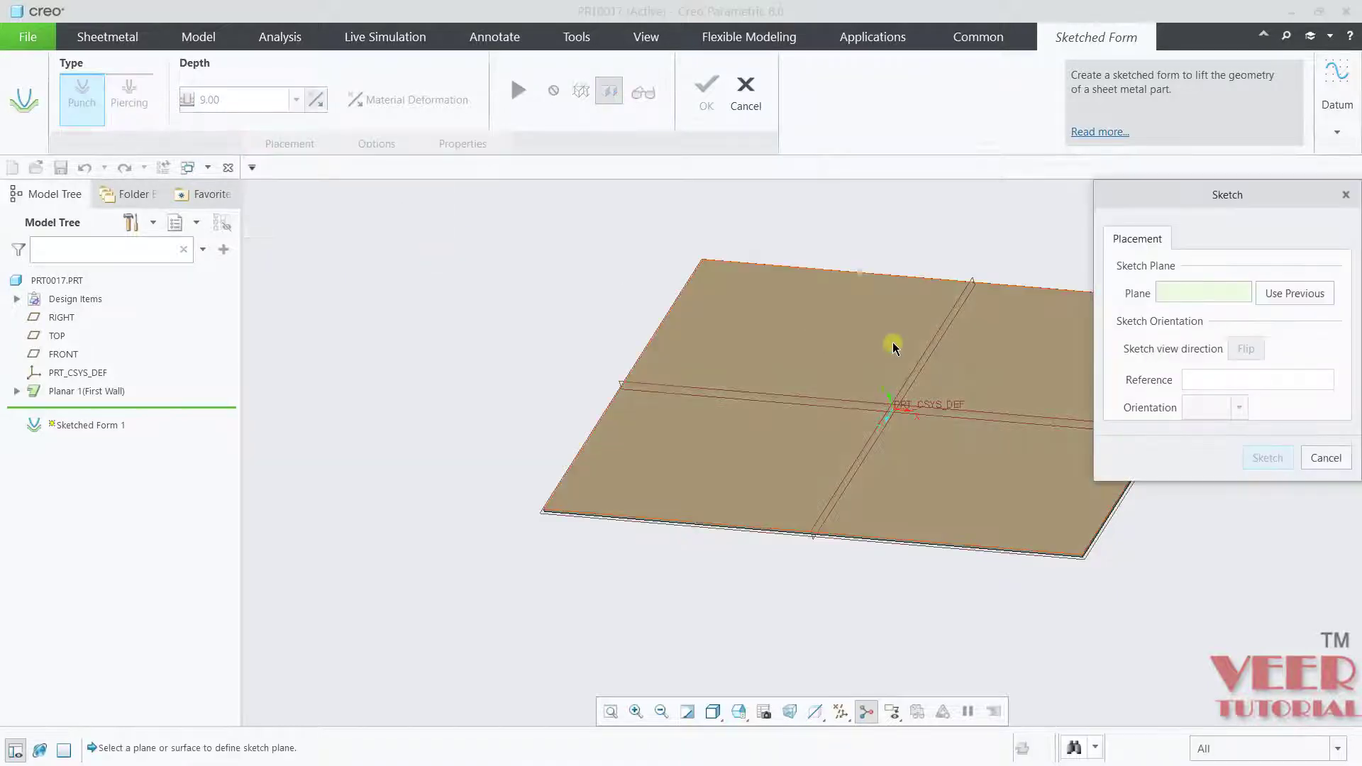
click(893, 342)
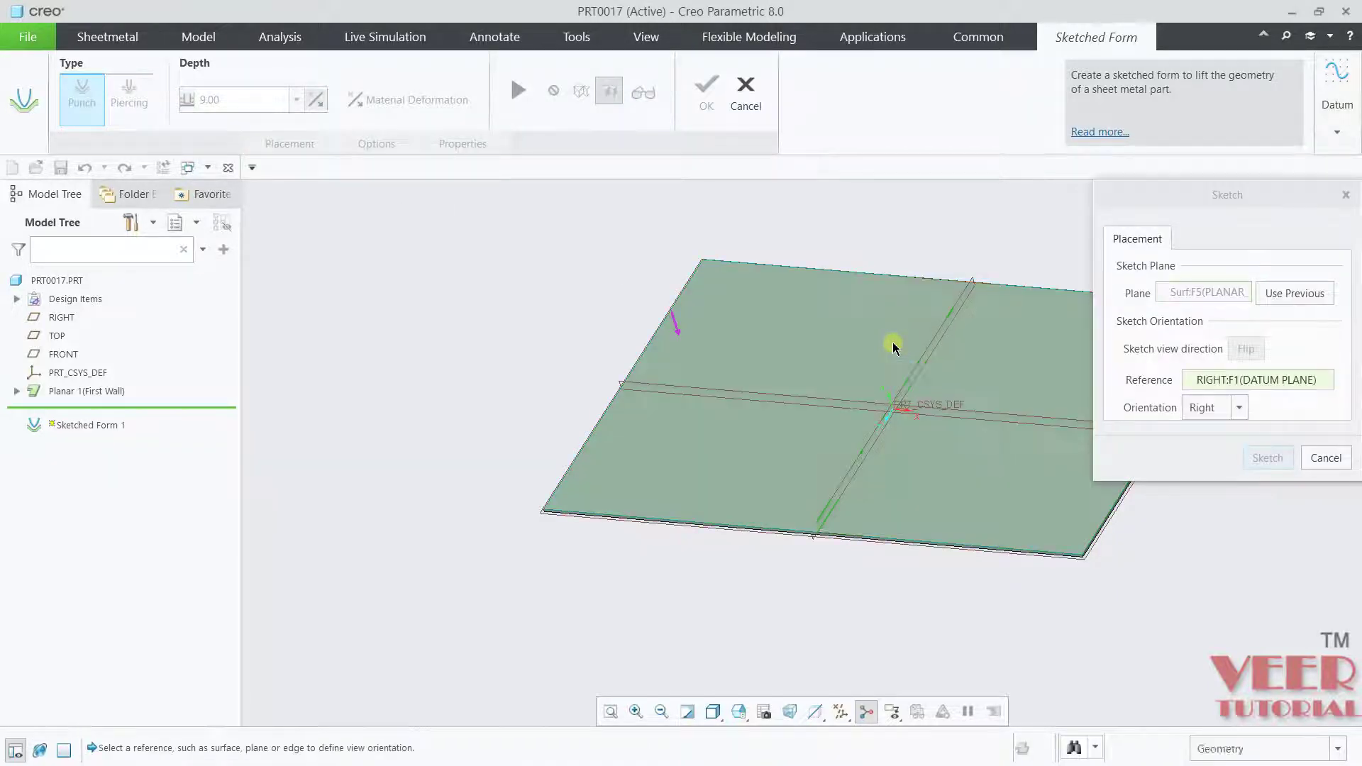
click(1264, 456)
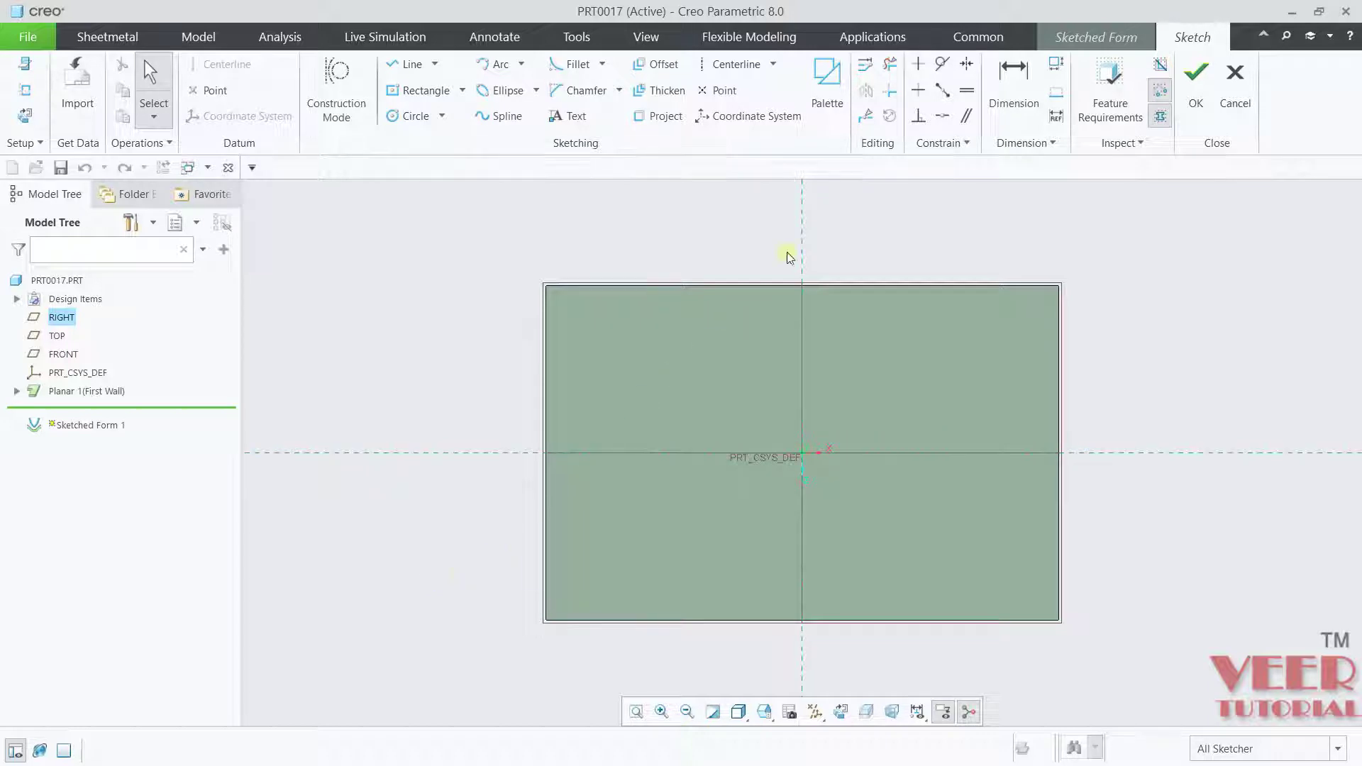
- Pick the Racetrack shape from the Sketcher Palette's Shapes list
click(827, 80)
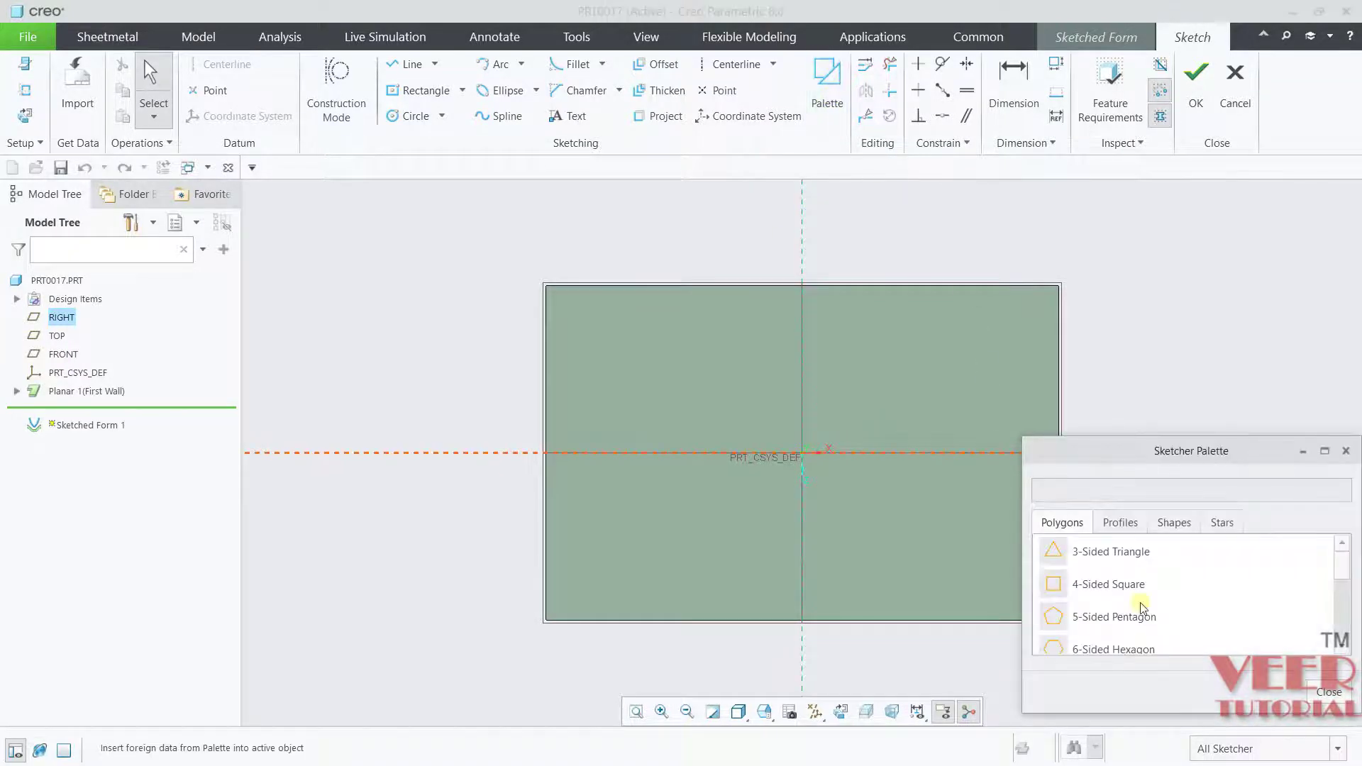
click(1119, 525)
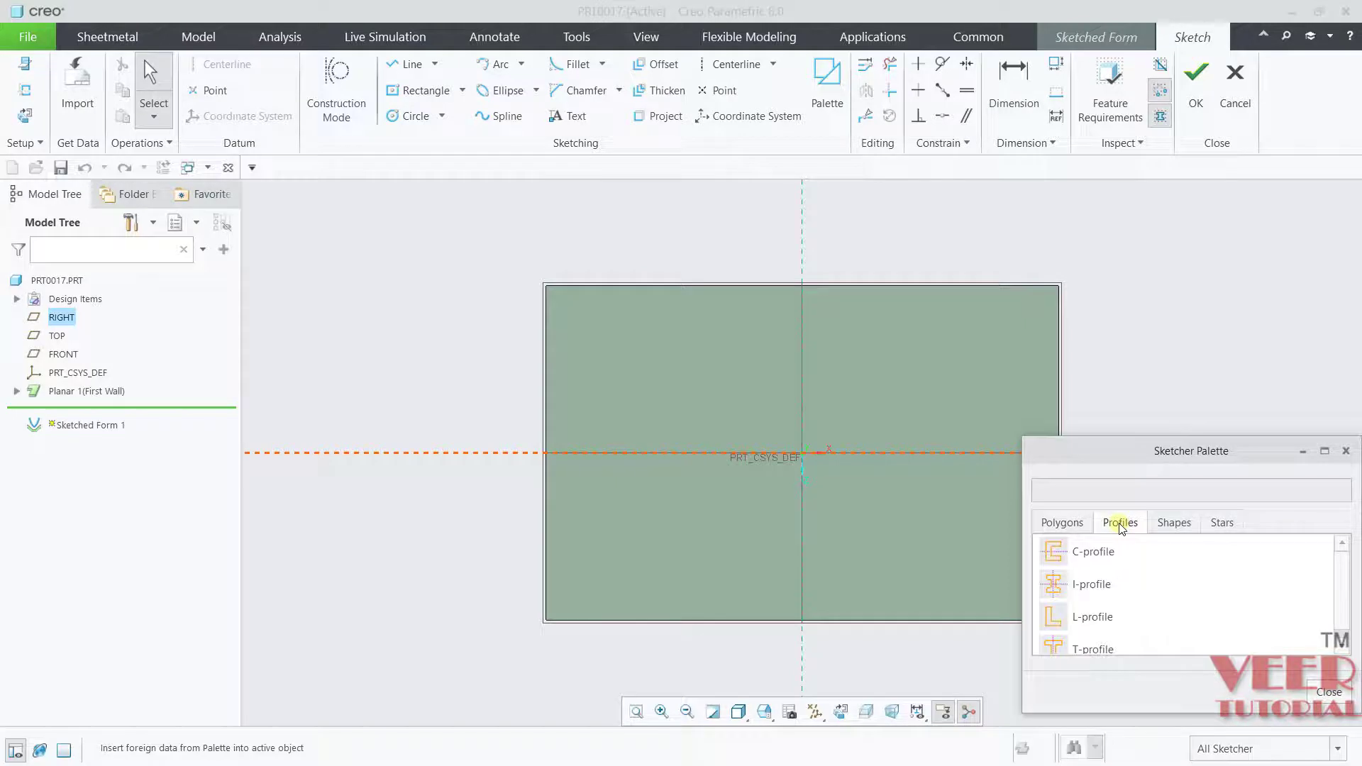
click(1175, 523)
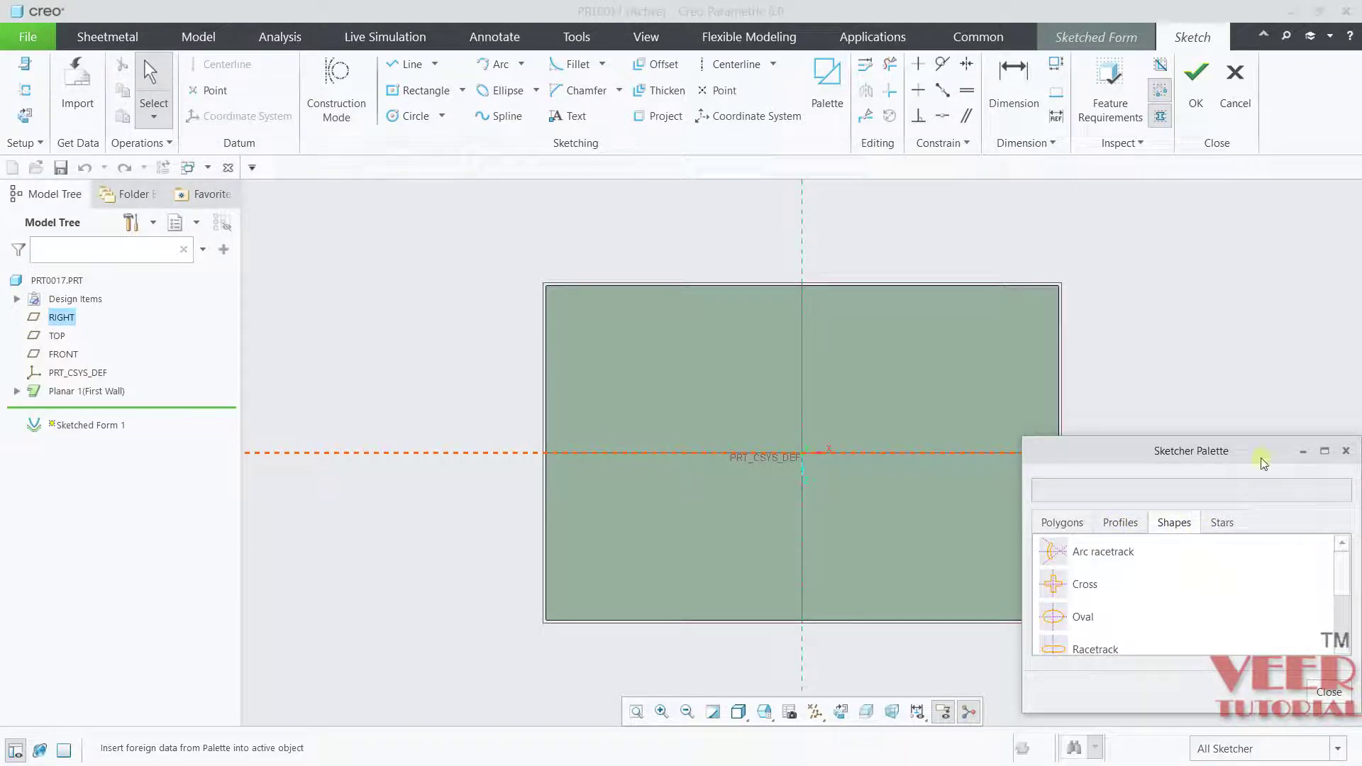
mouse_move(1263, 463)
mouse_down()
mouse_move(1226, 411)
mouse_move(1277, 433)
mouse_move(1261, 402)
mouse_up()
scroll(1245, 536, down, 3)
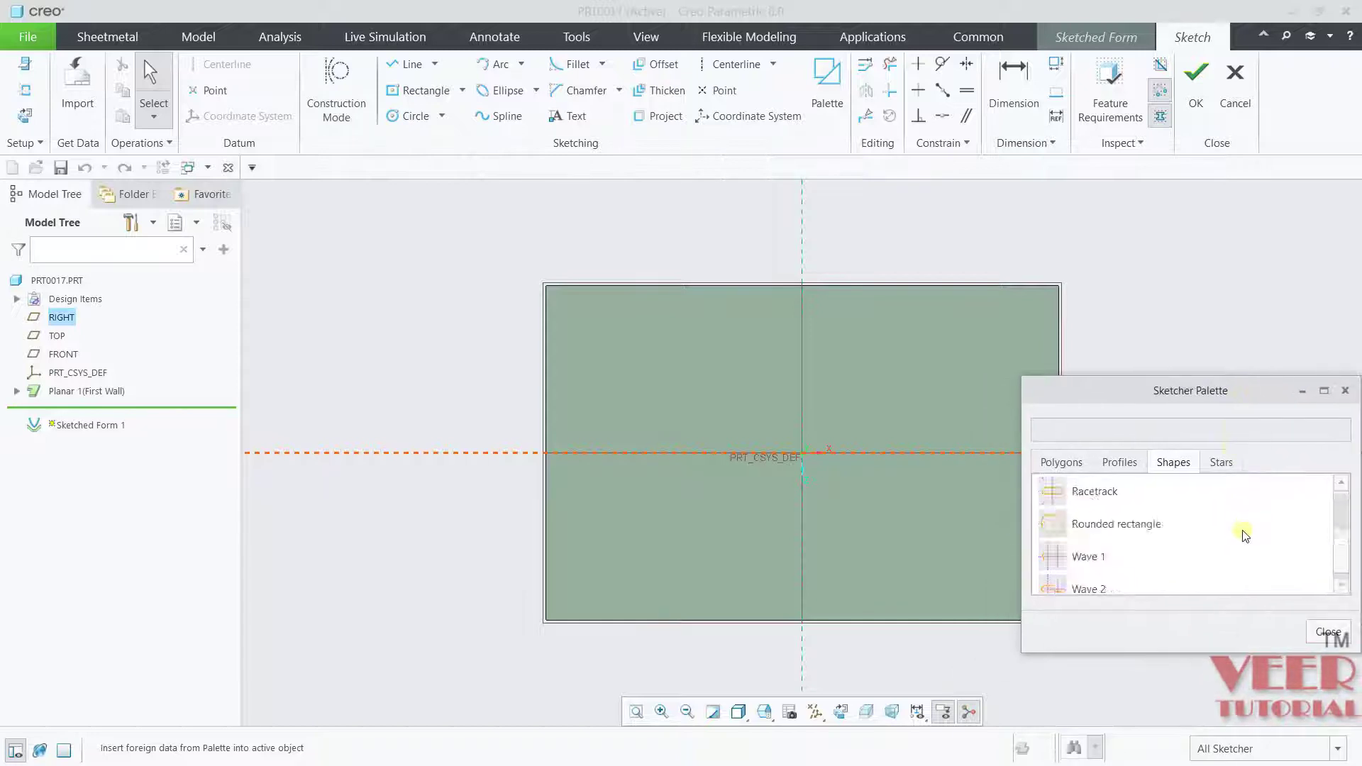
double_click(1091, 505)
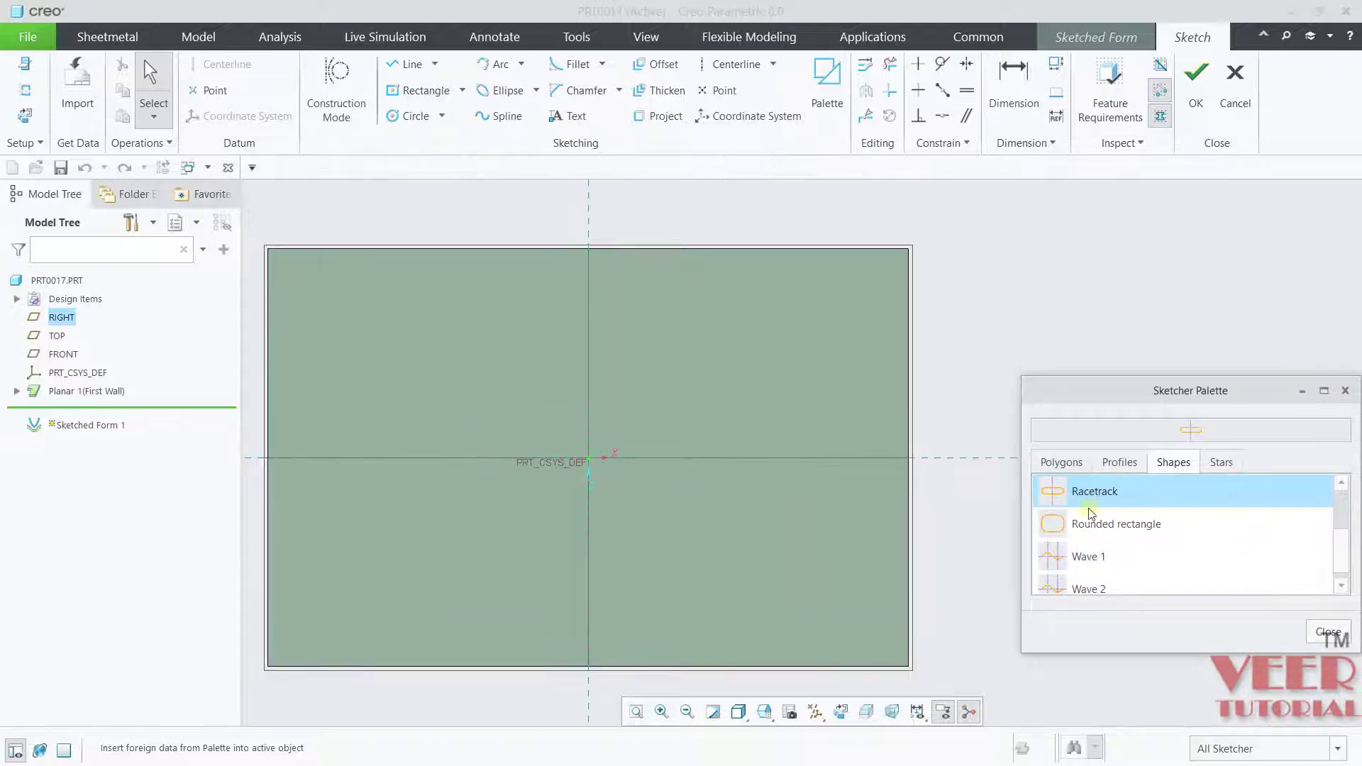
click(586, 461)
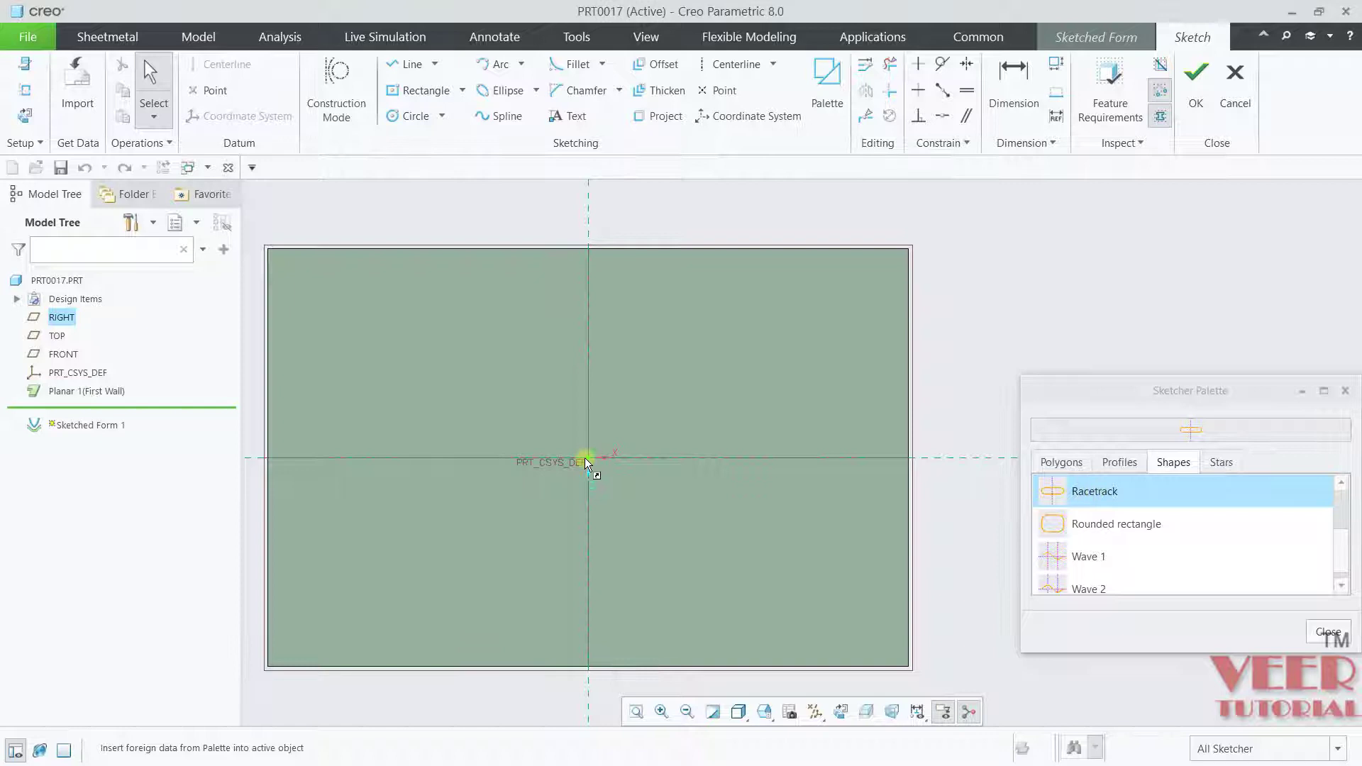
- Place the racetrack at the sketch origin with a scaling factor of 75
click(590, 461)
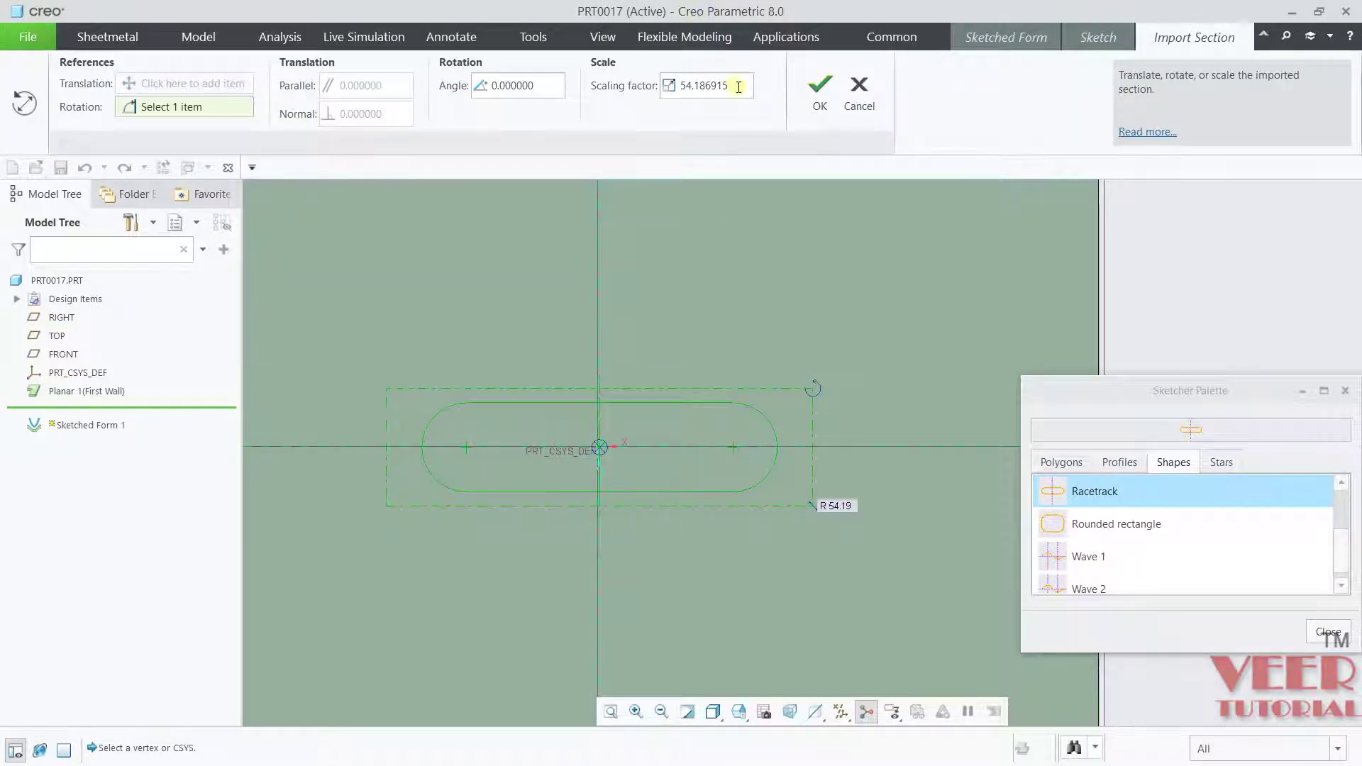
drag(735, 87, 606, 73)
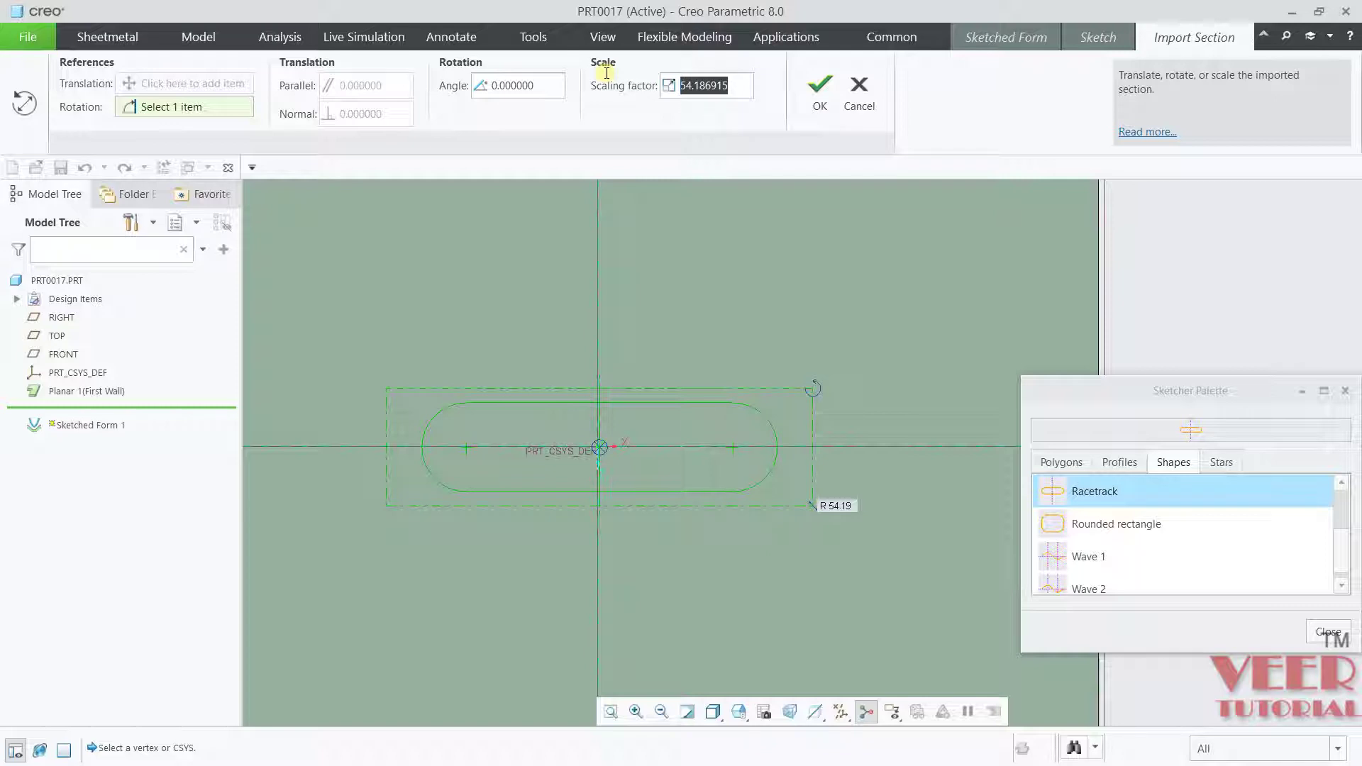
text(75)
key(Return)
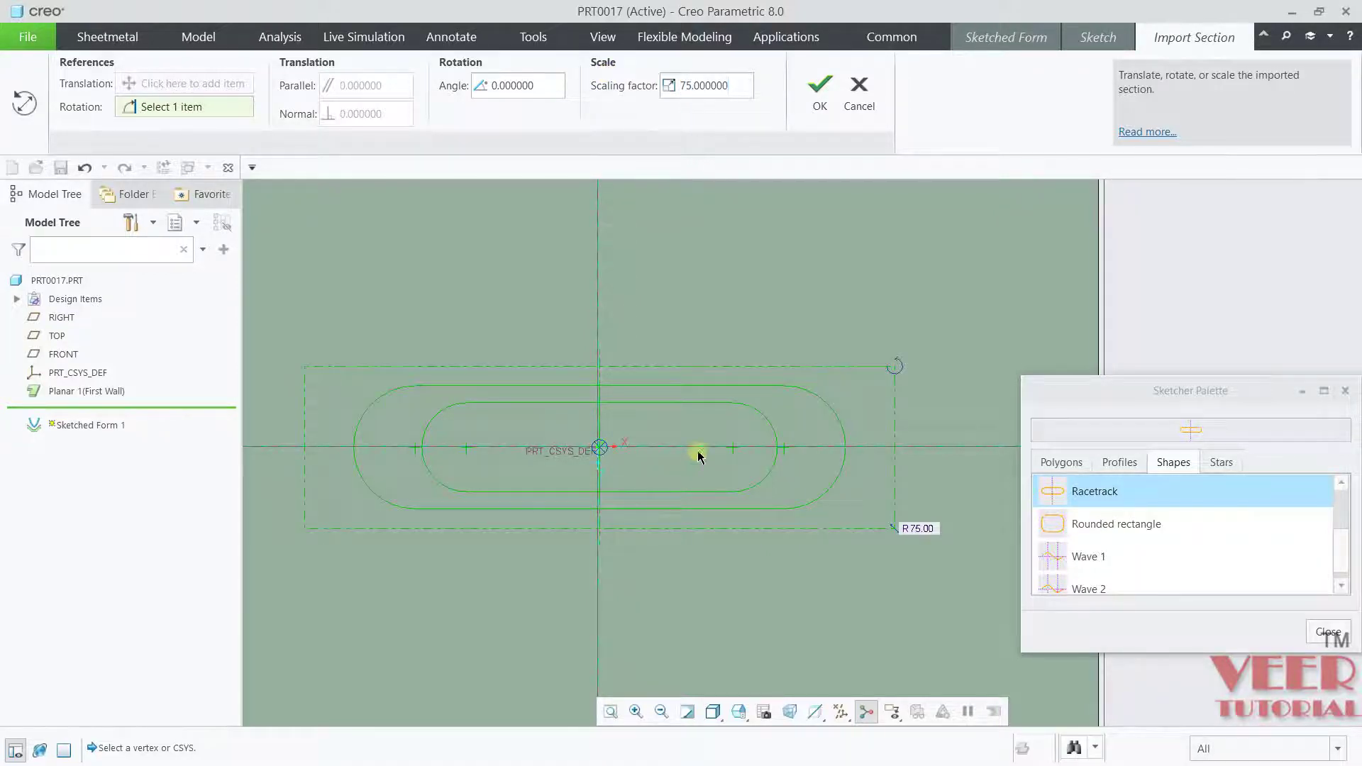
scroll(738, 462, down, 2)
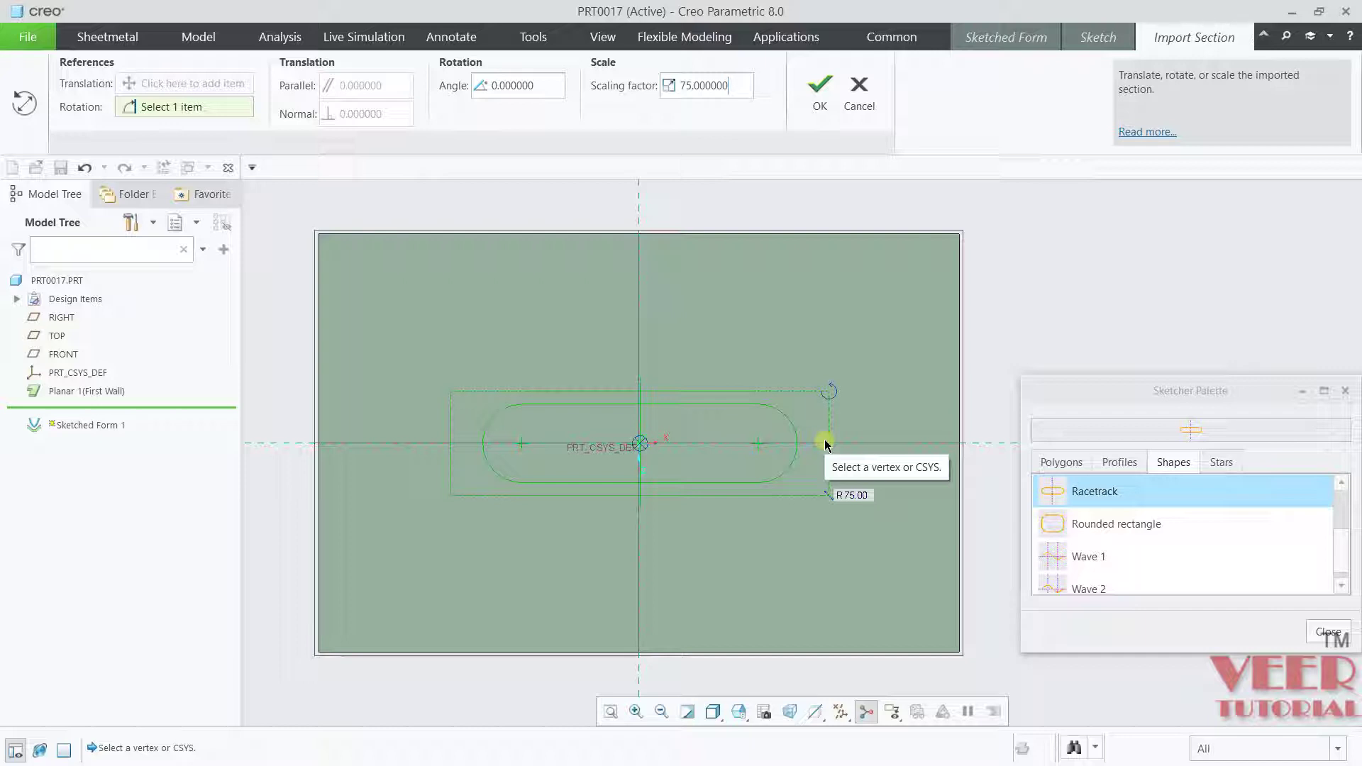
- Accept the racetrack placement, close the Sketcher Palette, and finish the sketch
click(820, 91)
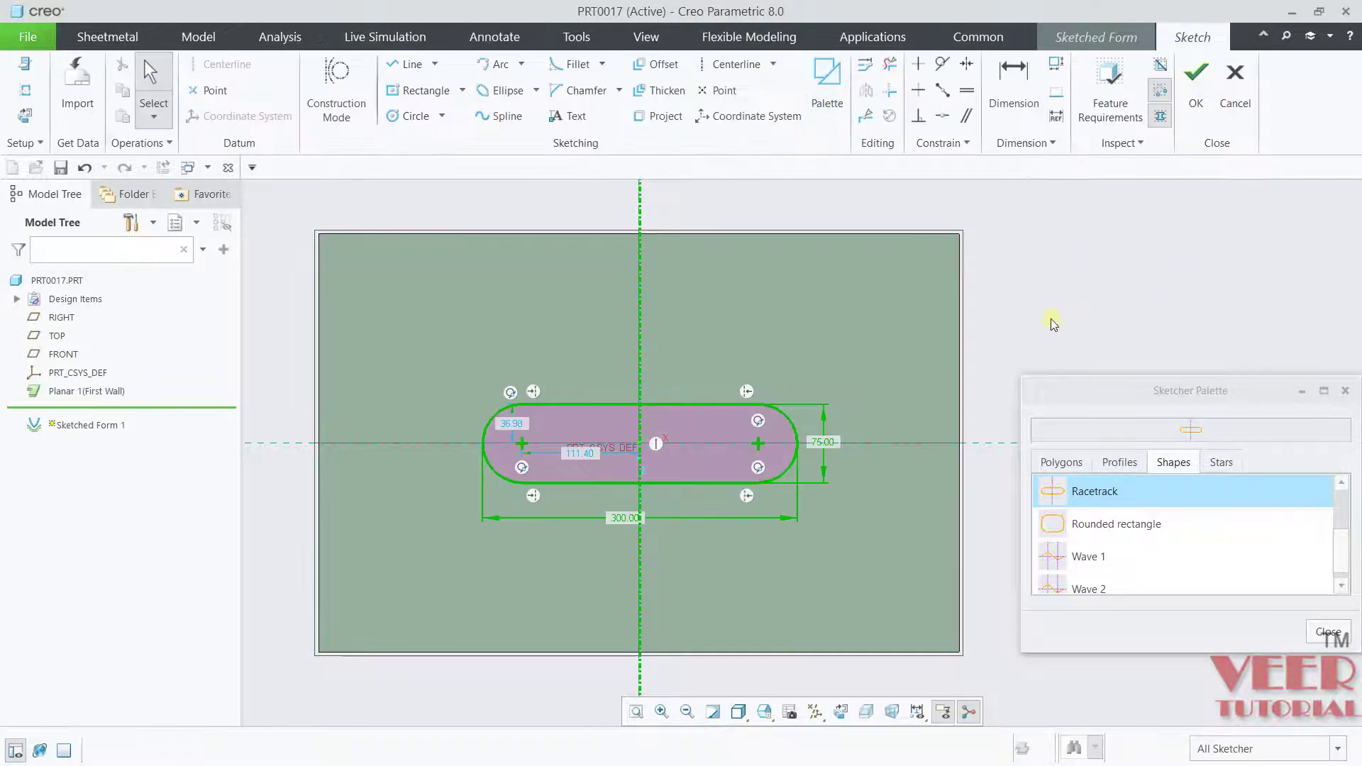
scroll(614, 435, up, 4)
scroll(716, 424, down, 4)
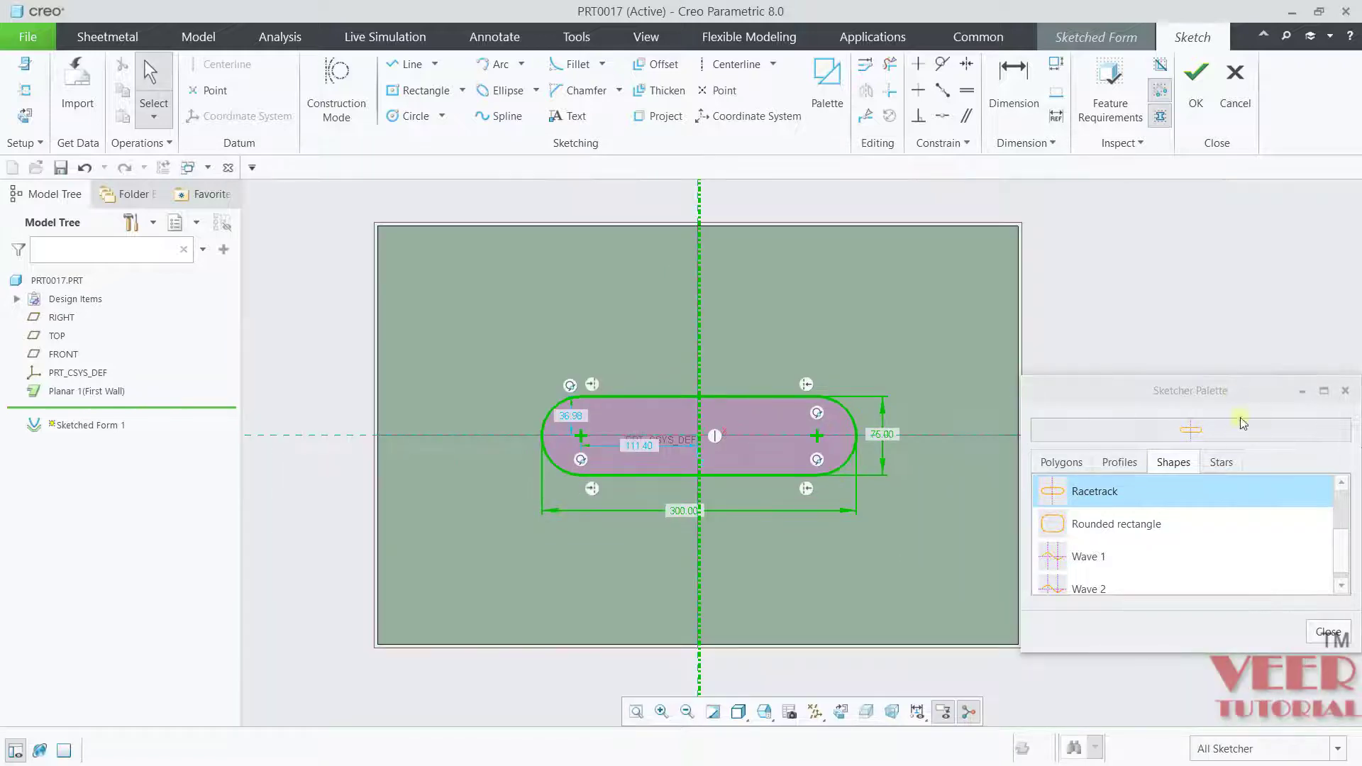
click(1327, 632)
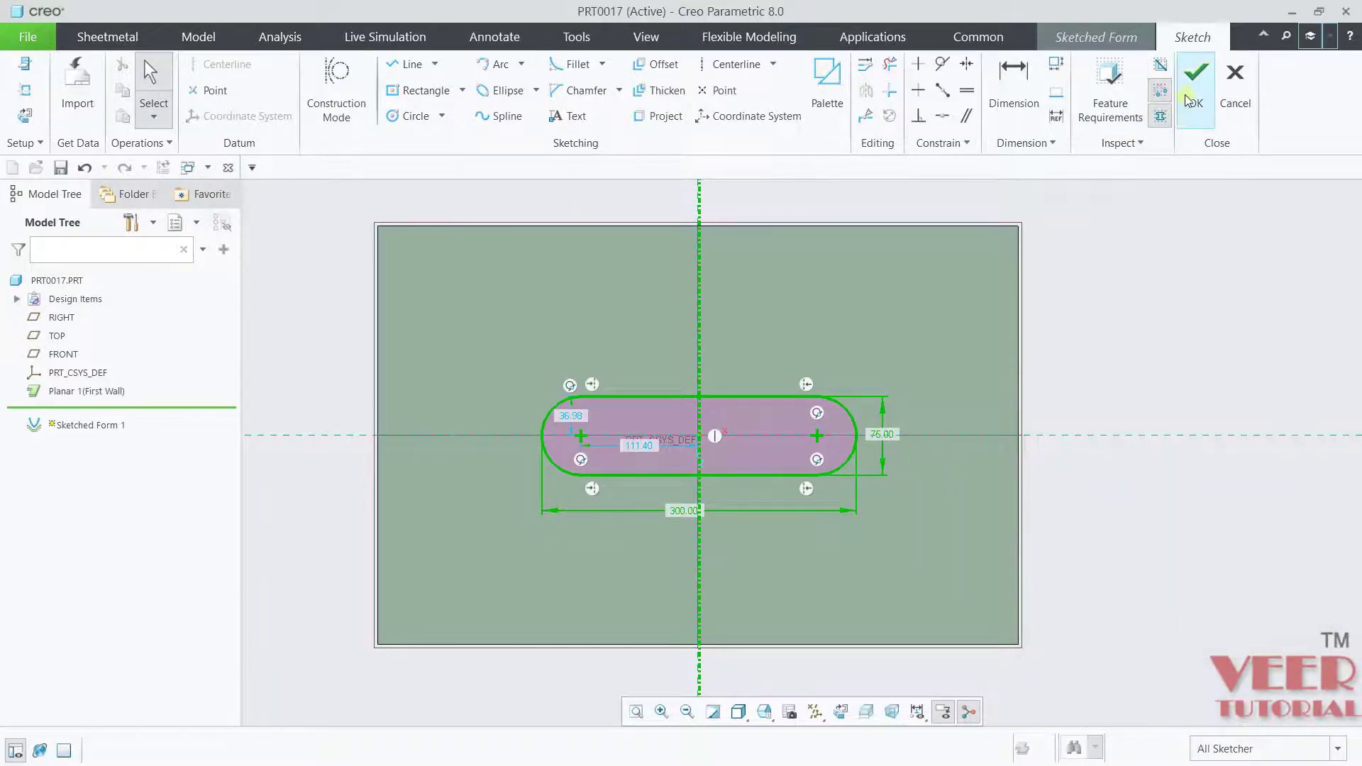
click(1193, 78)
- Set the form depth to 25 and complete Sketched Form 1
mouse_move(1059, 395)
middle_down()
mouse_move(1068, 279)
mouse_move(1091, 268)
mouse_move(1096, 291)
middle_up()
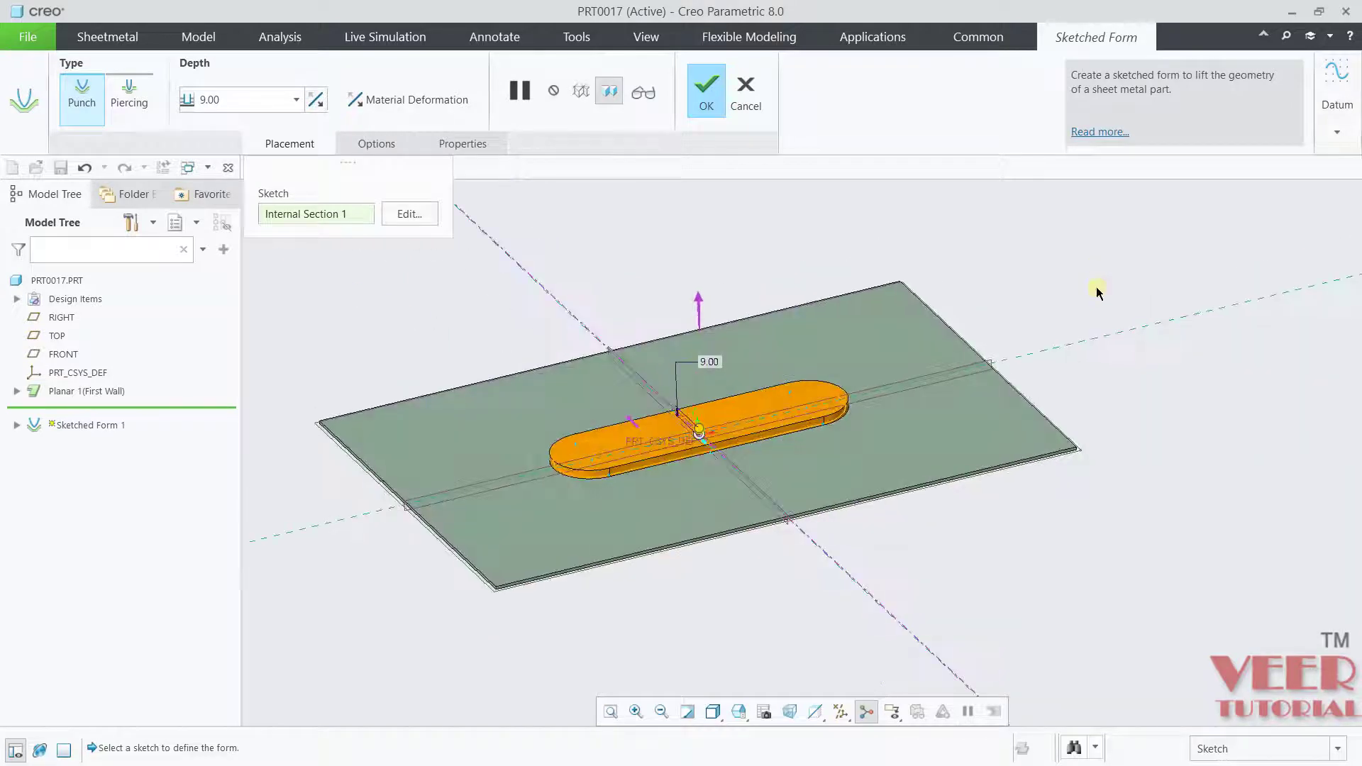
scroll(727, 426, up, 3)
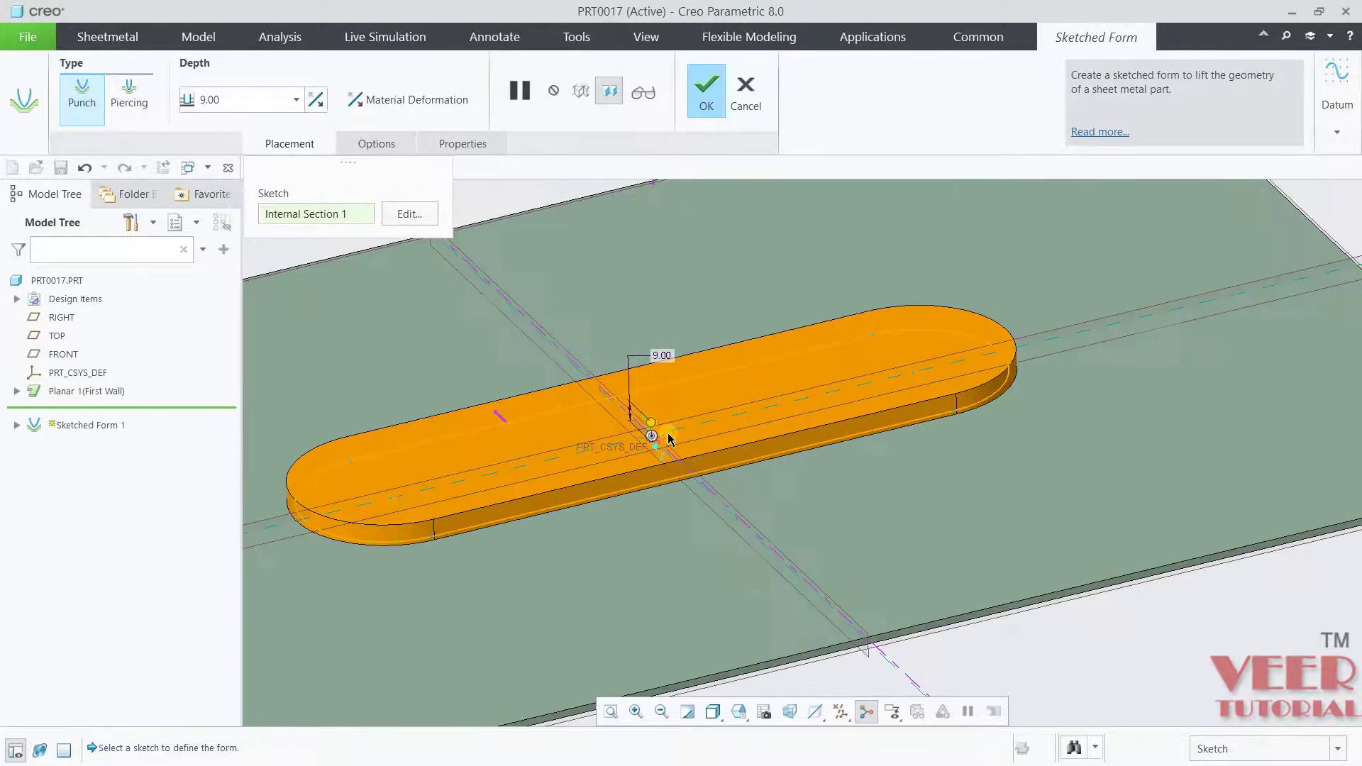
scroll(669, 438, up, 2)
click(242, 105)
text(2)
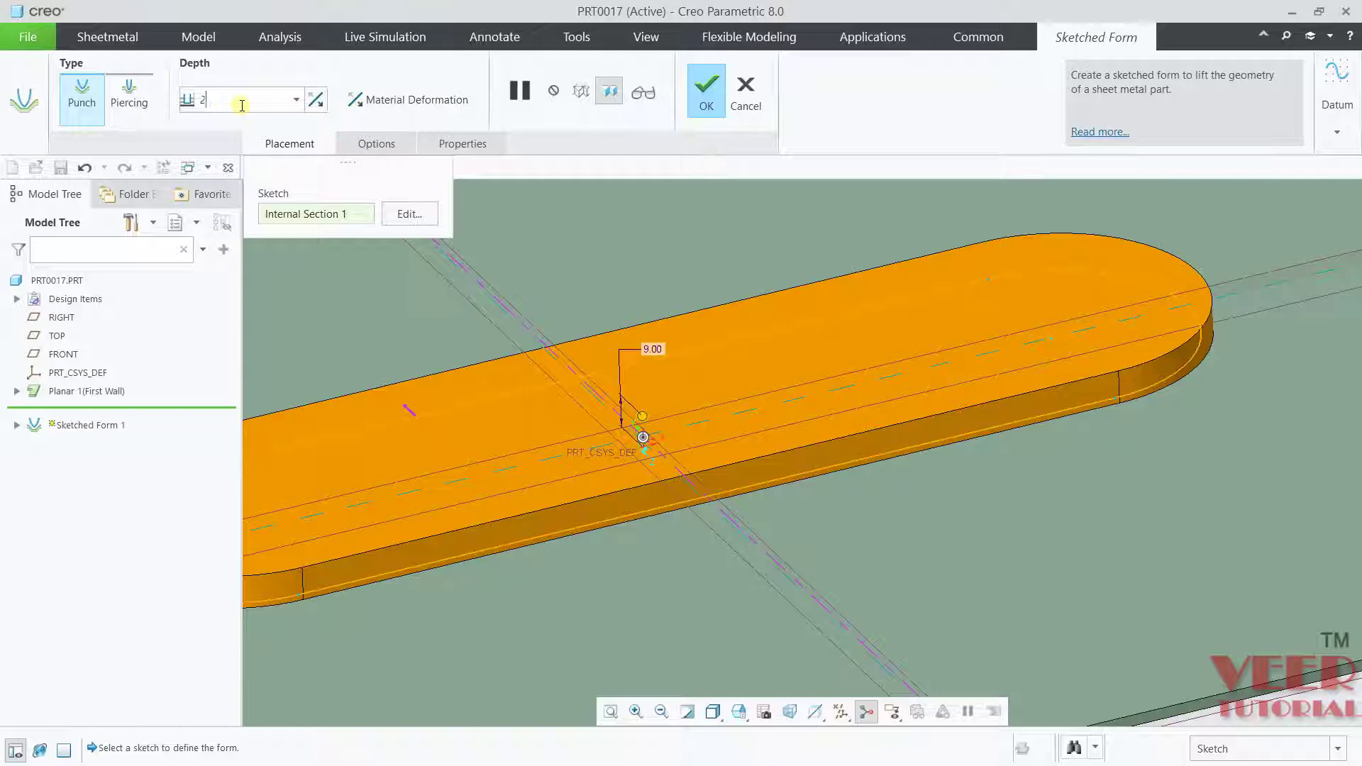
text(5)
key(Return)
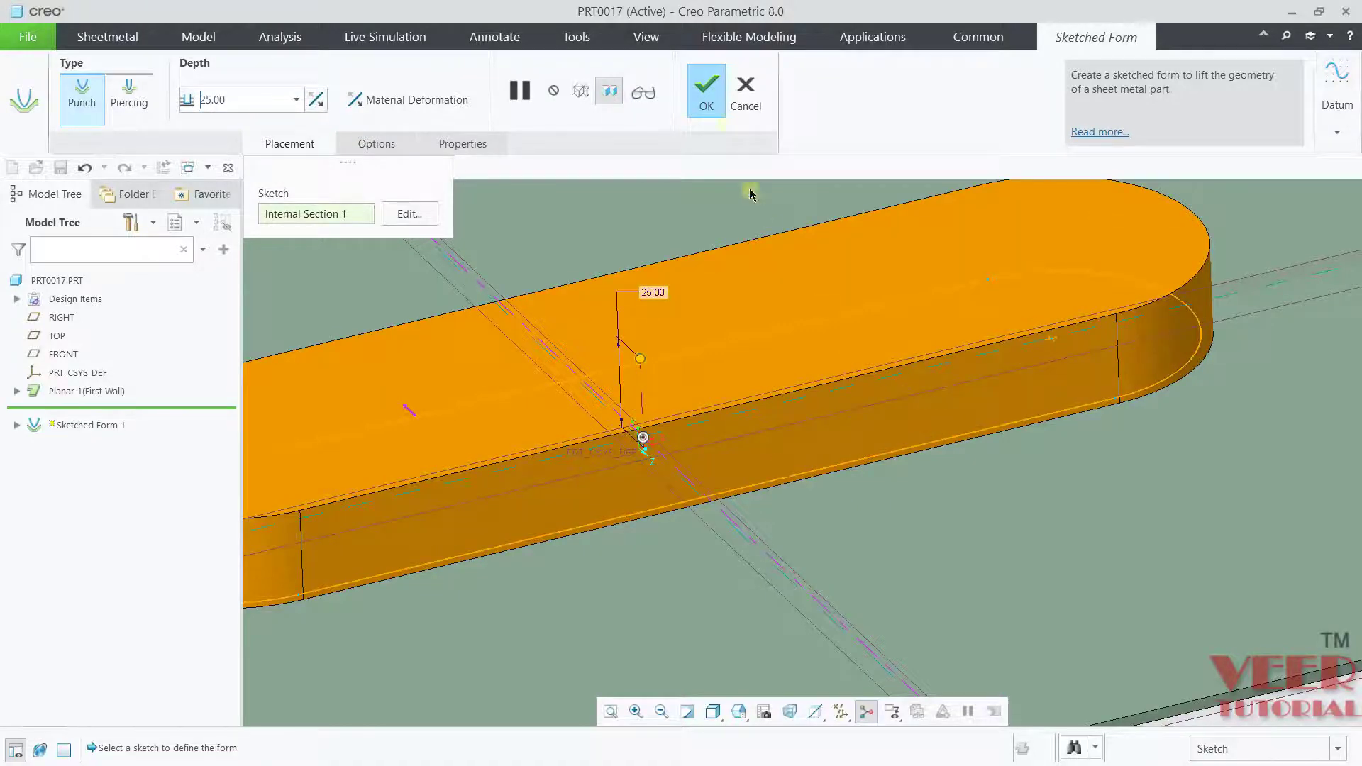
click(710, 107)
key(ctrl+d)
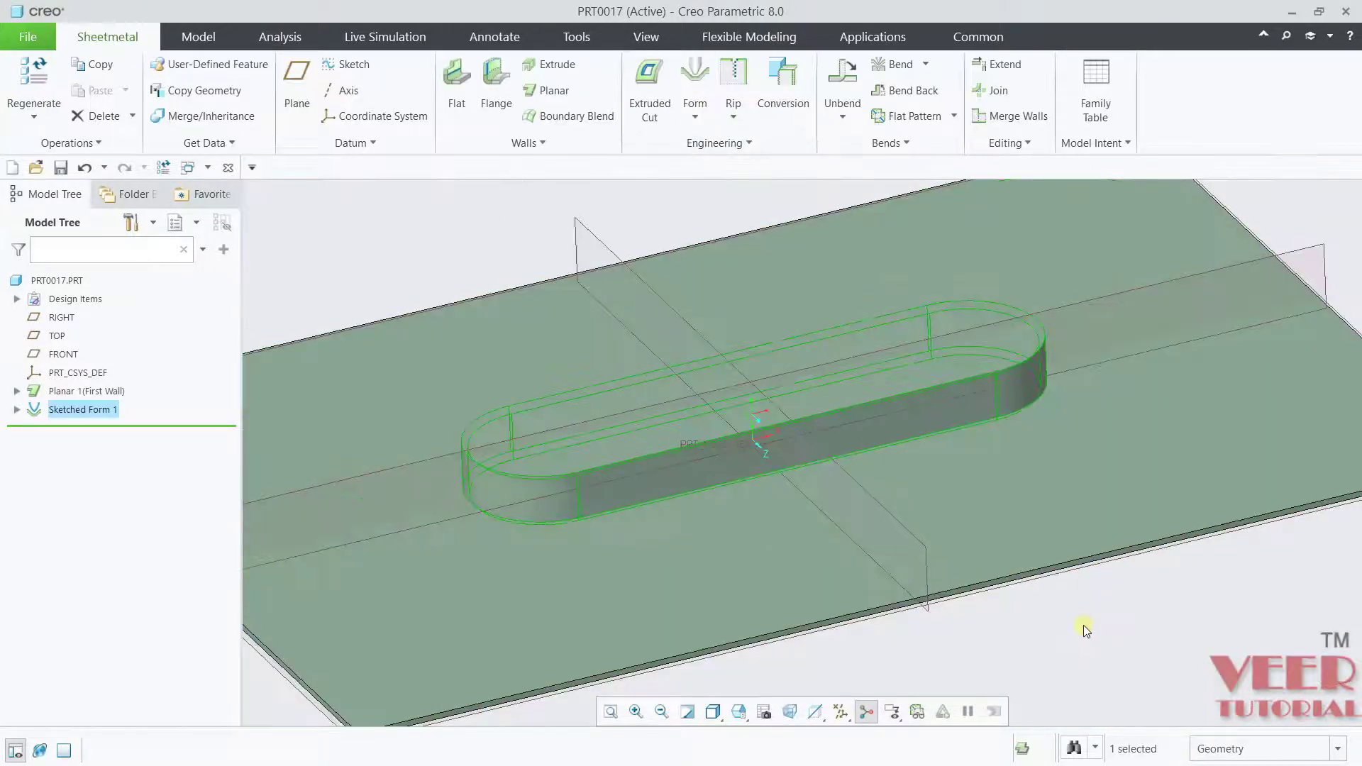
middle_drag(1175, 633, 1156, 416)
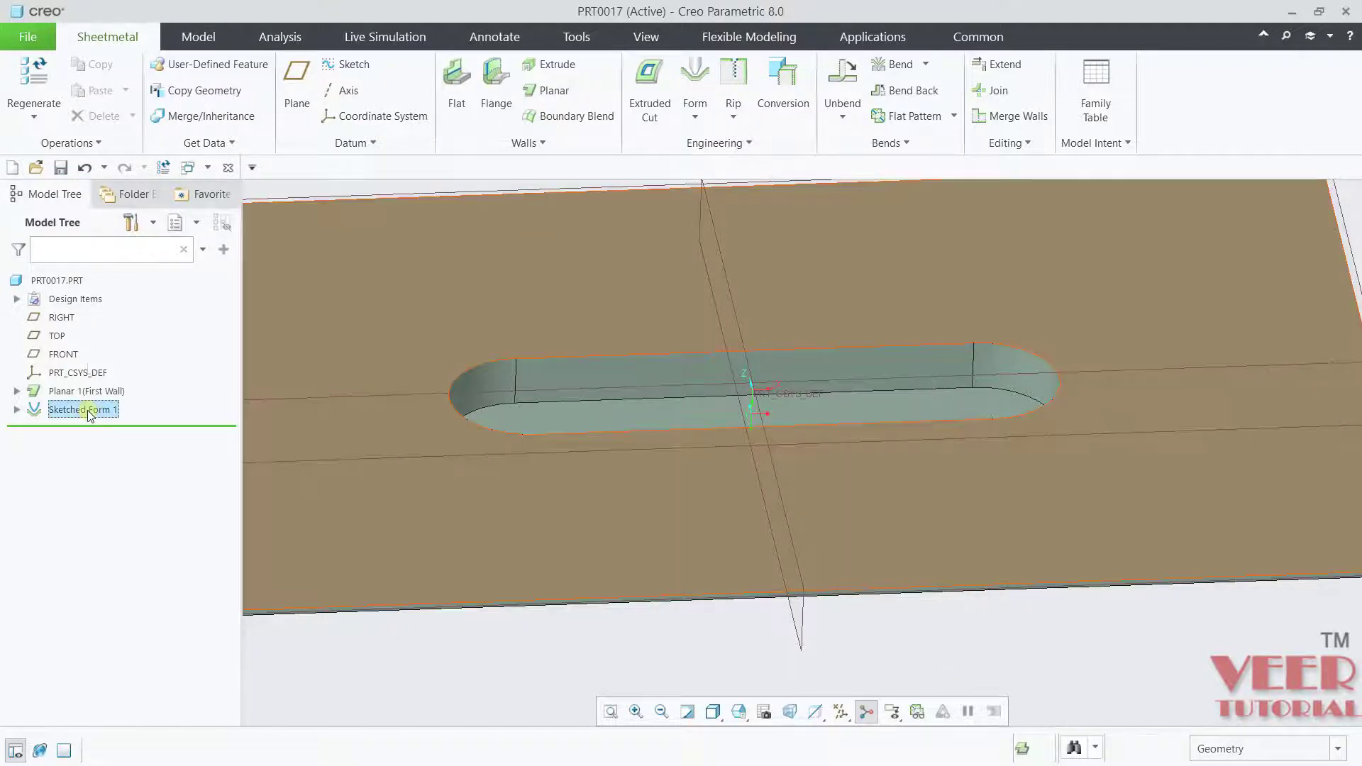
click(88, 411)
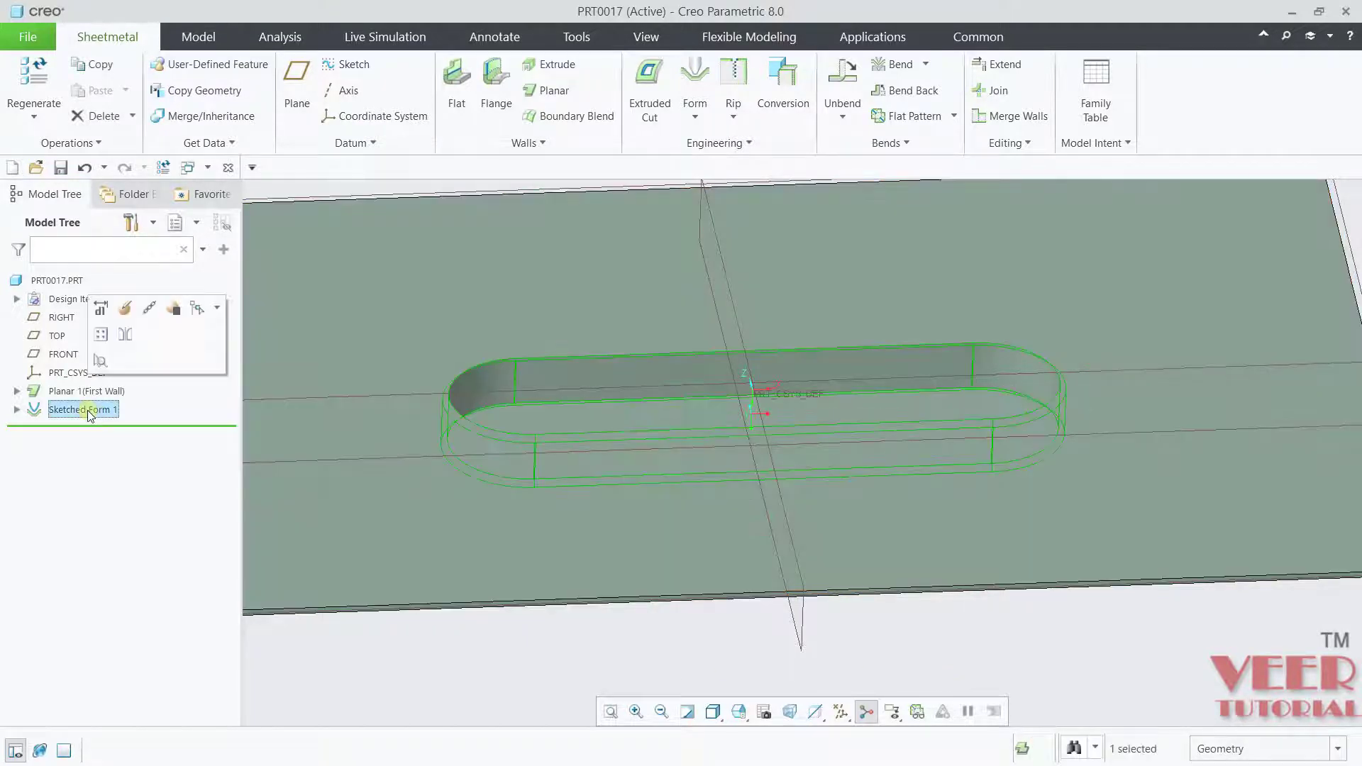
- Redefine Sketched Form 1, flipping the material deformation direction and then restoring it
click(125, 309)
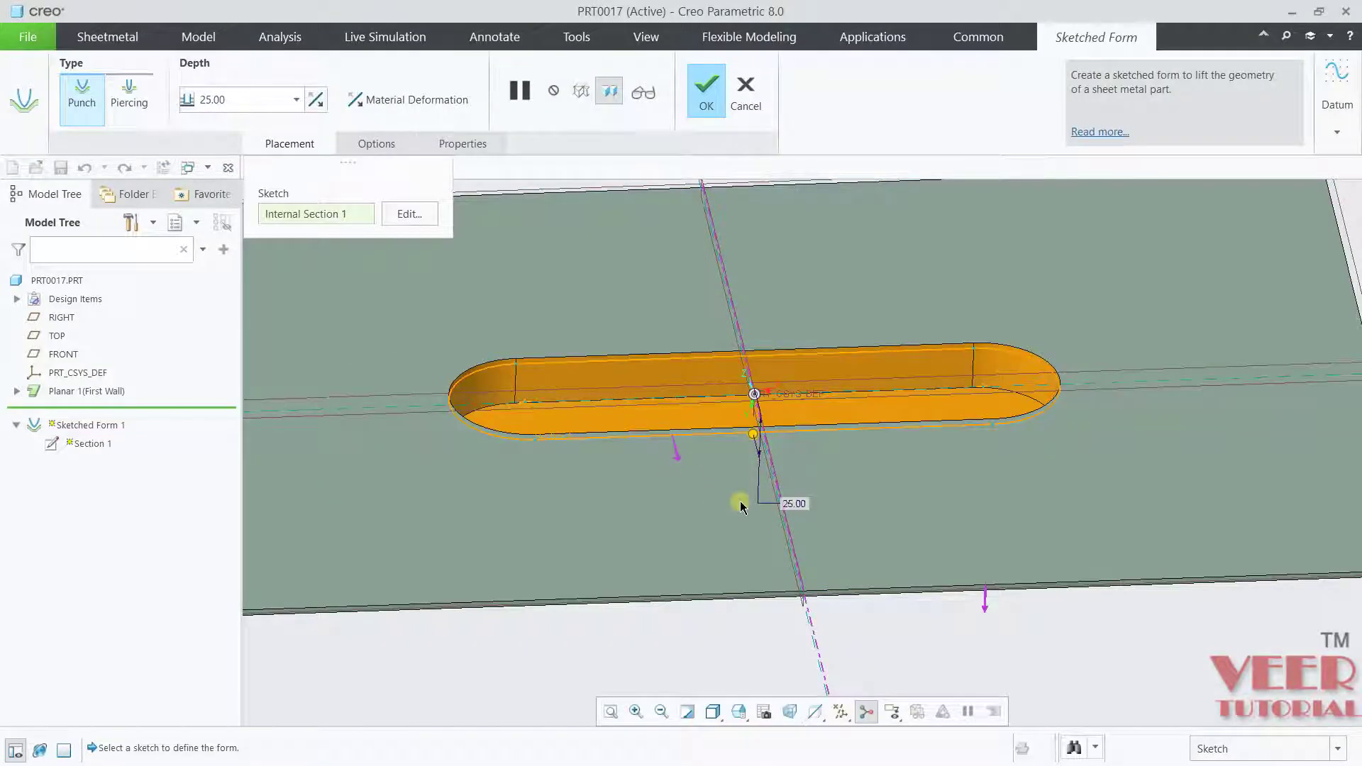
scroll(770, 525, down, 5)
scroll(763, 561, up, 3)
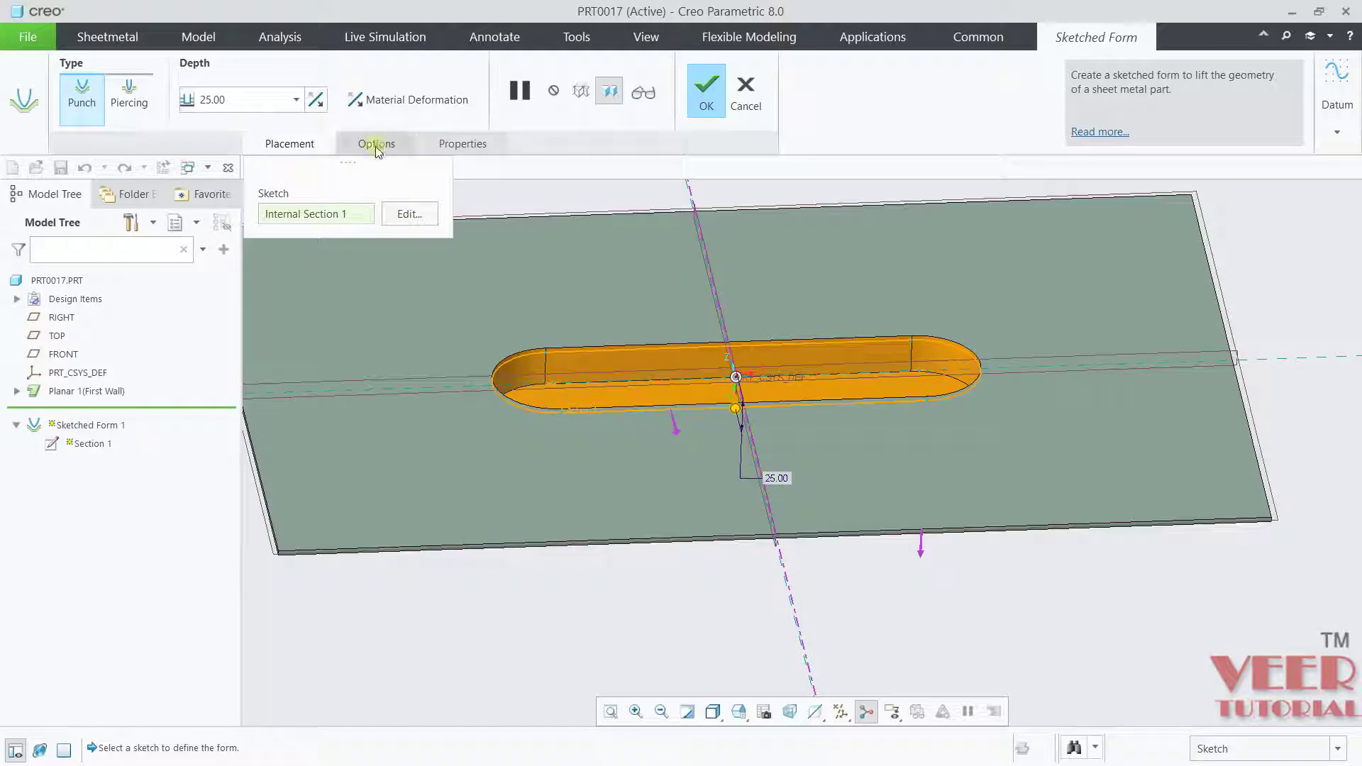
click(362, 103)
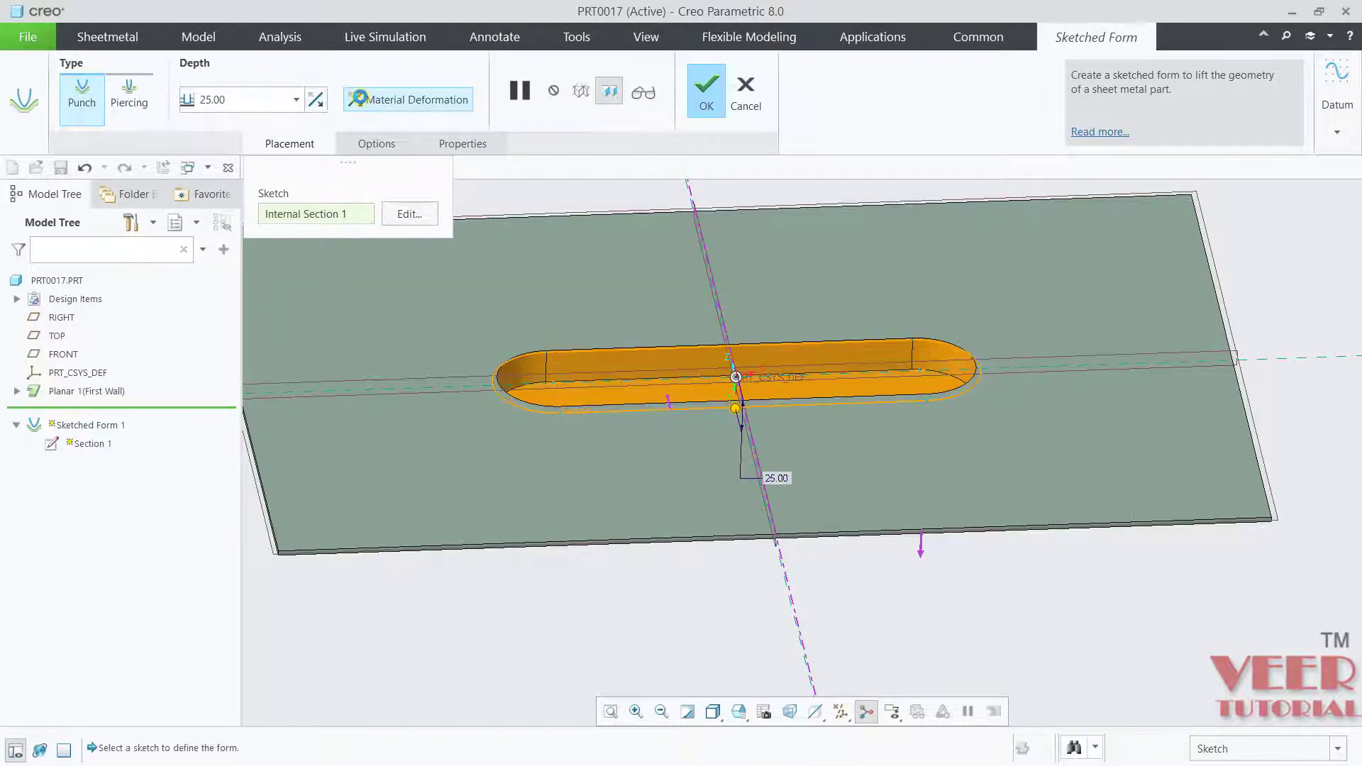
scroll(471, 347, up, 6)
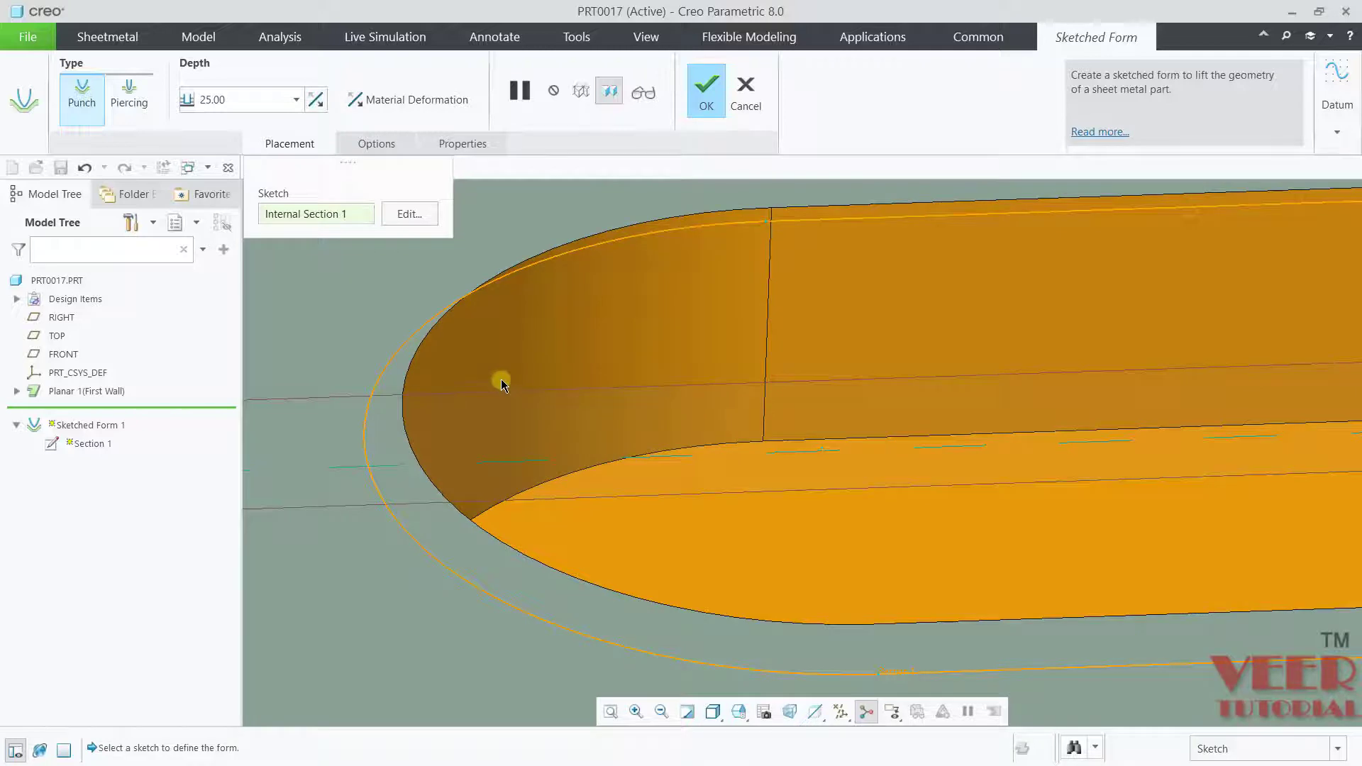
click(399, 106)
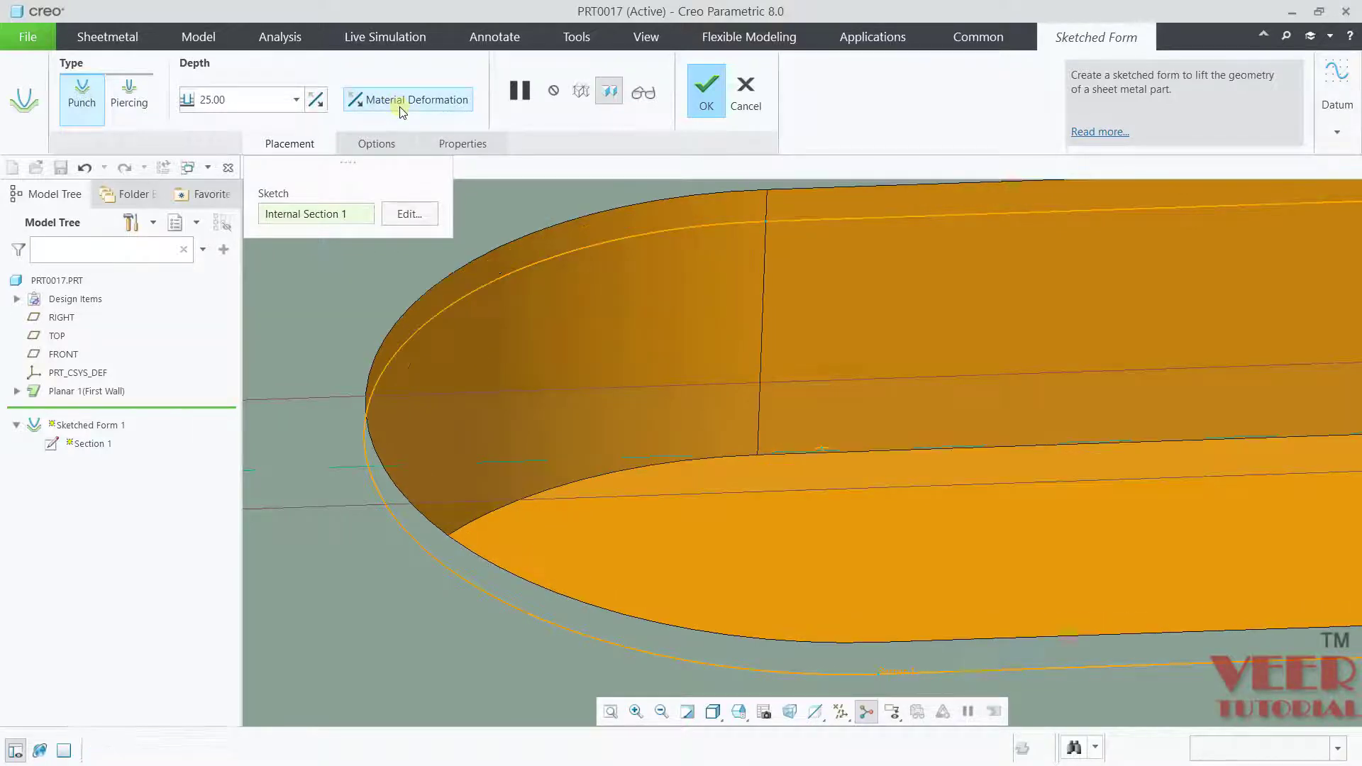
- In Options, enable thickness-radius rounds on the placement and nonplacement edges
click(376, 145)
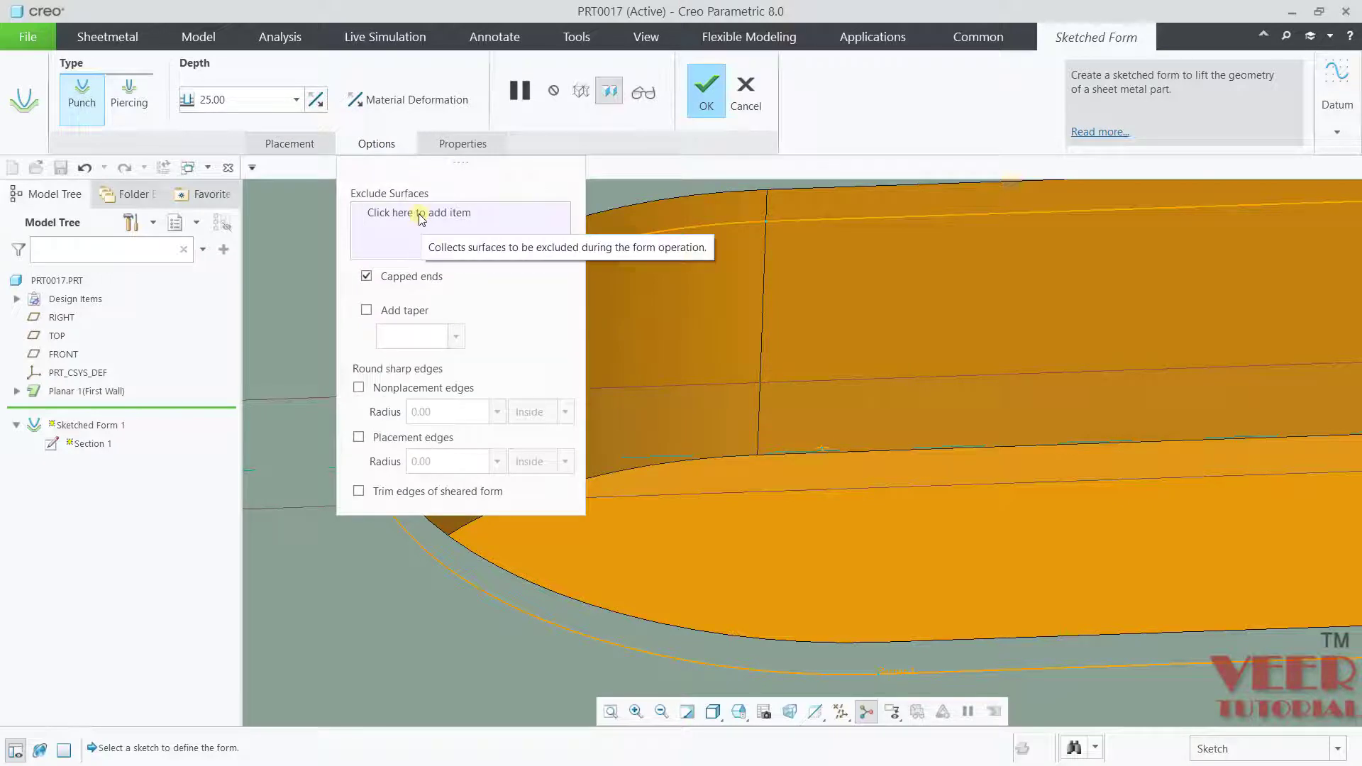
scroll(720, 462, up, 5)
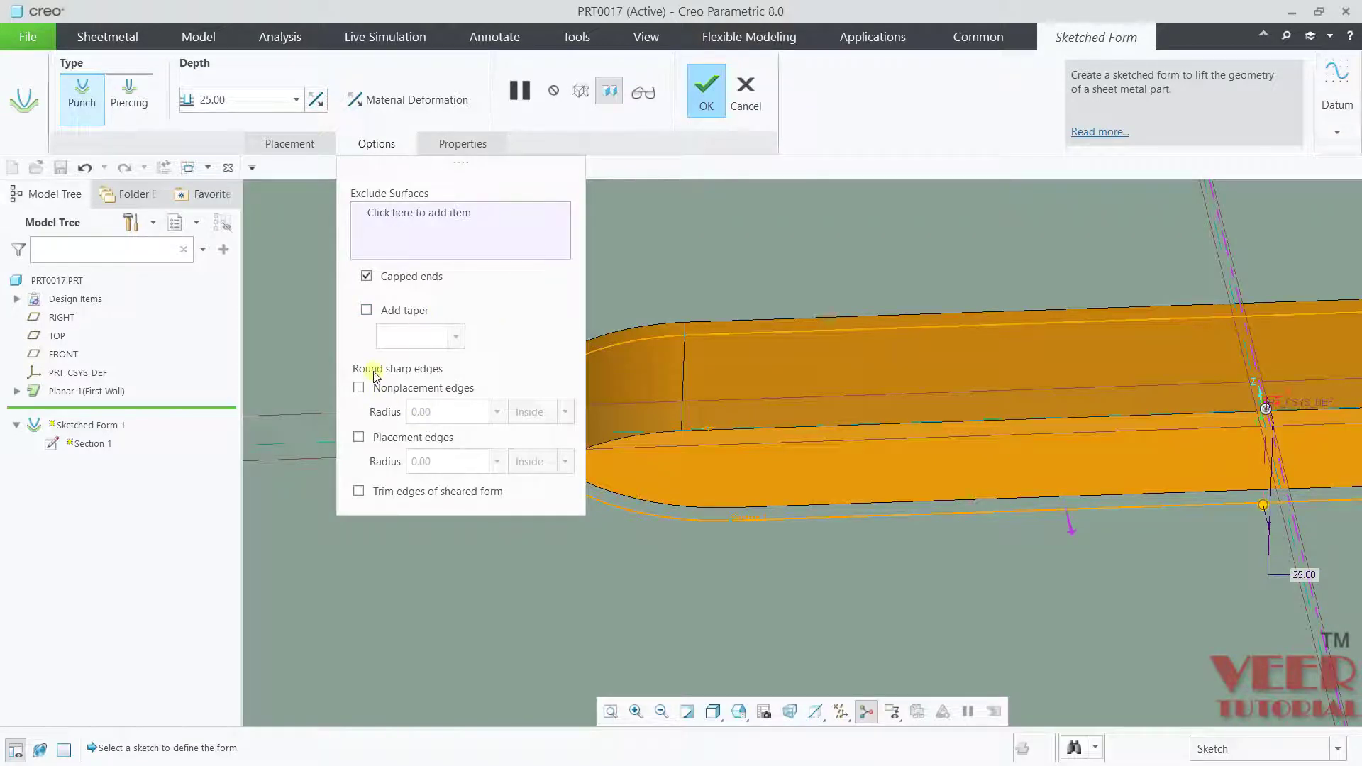
click(358, 437)
scroll(934, 380, up, 5)
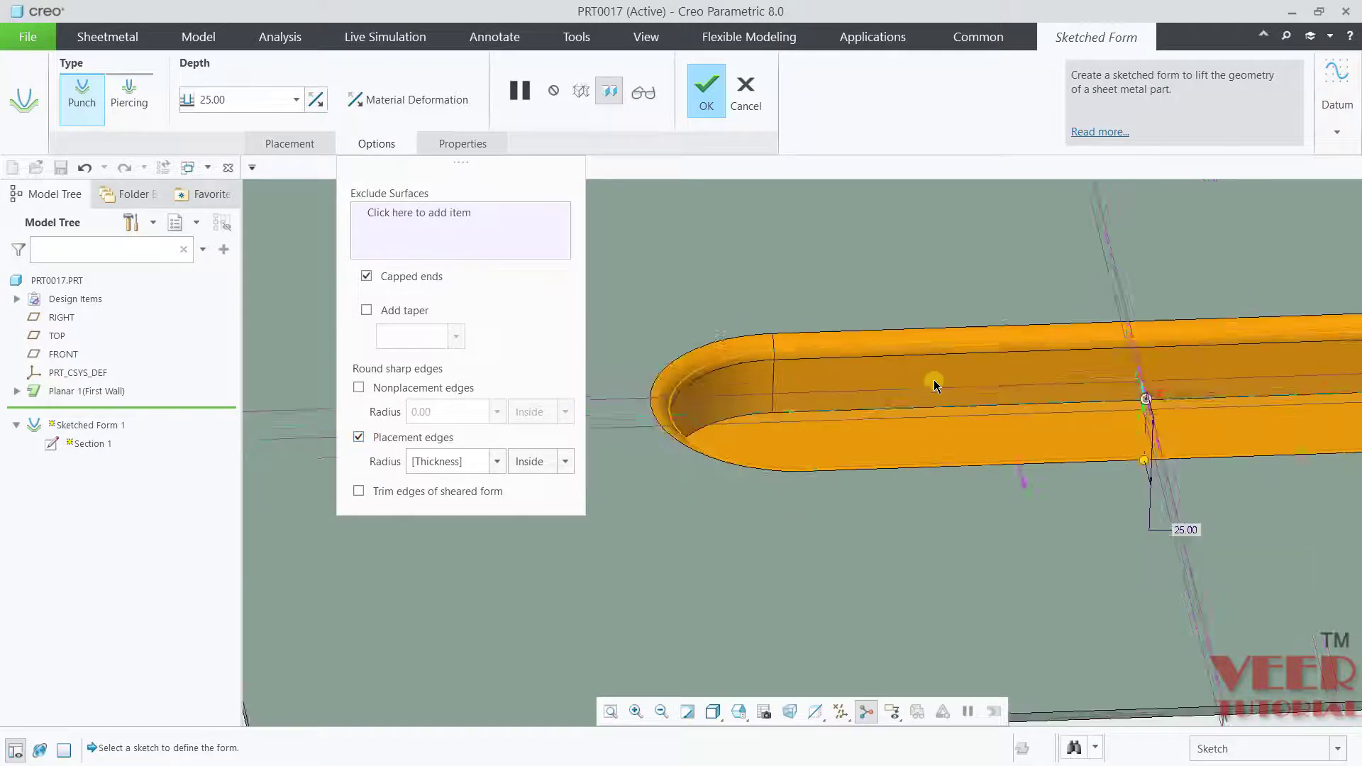
scroll(960, 389, down, 6)
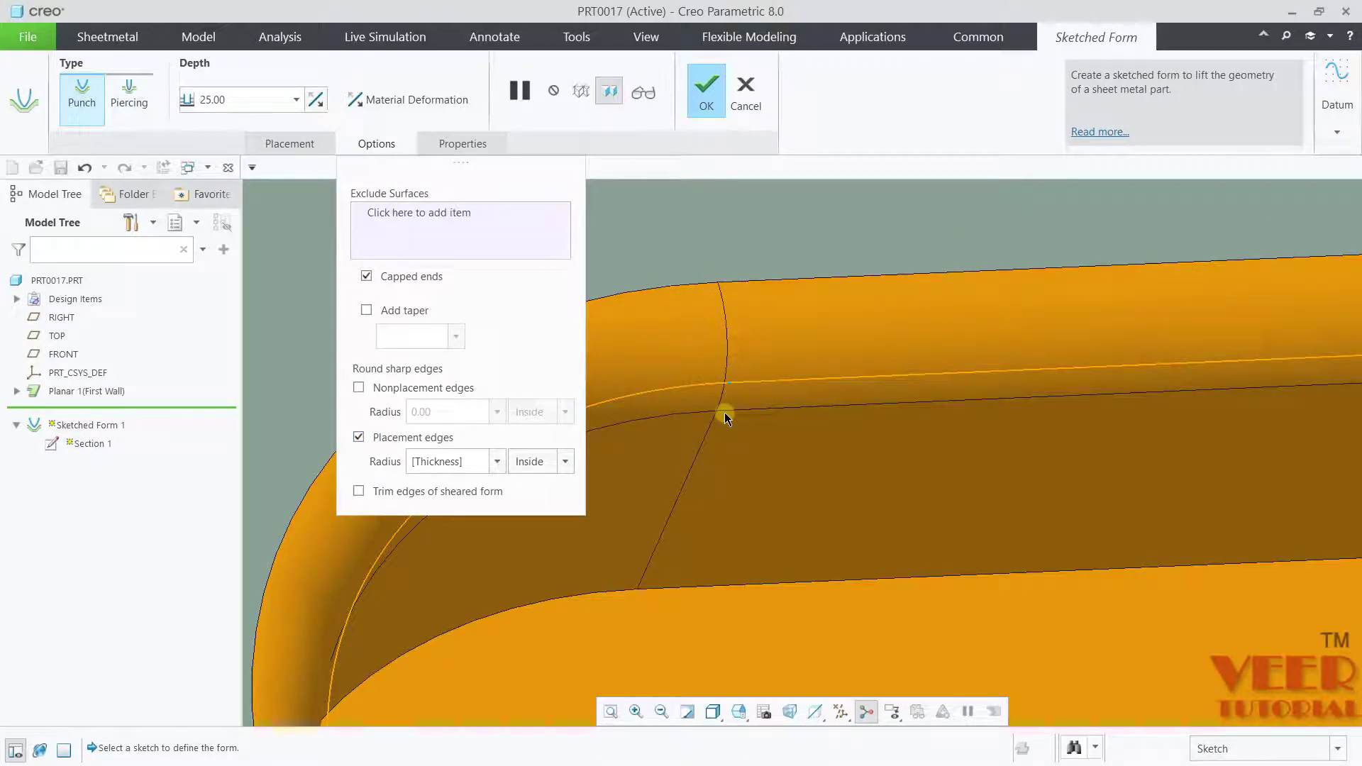
scroll(727, 405, up, 5)
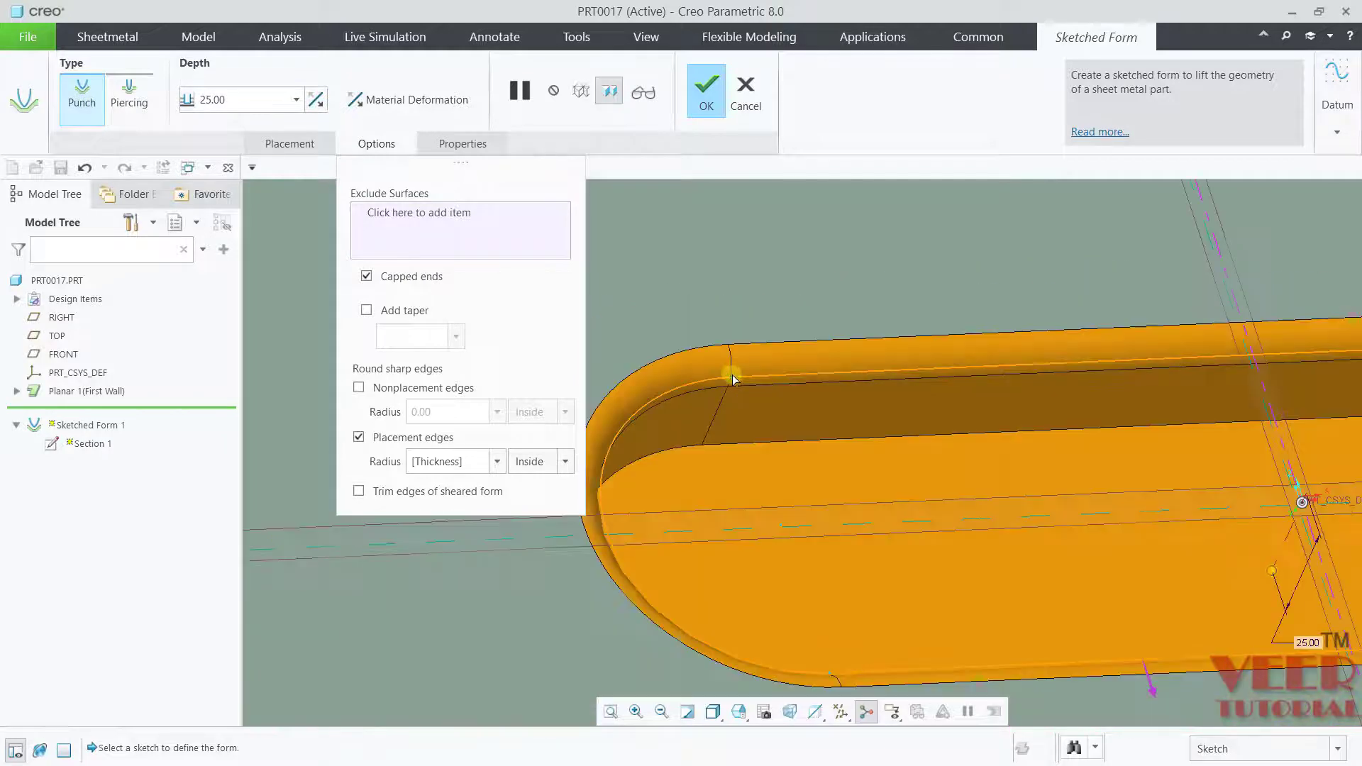
click(360, 387)
scroll(652, 431, down, 5)
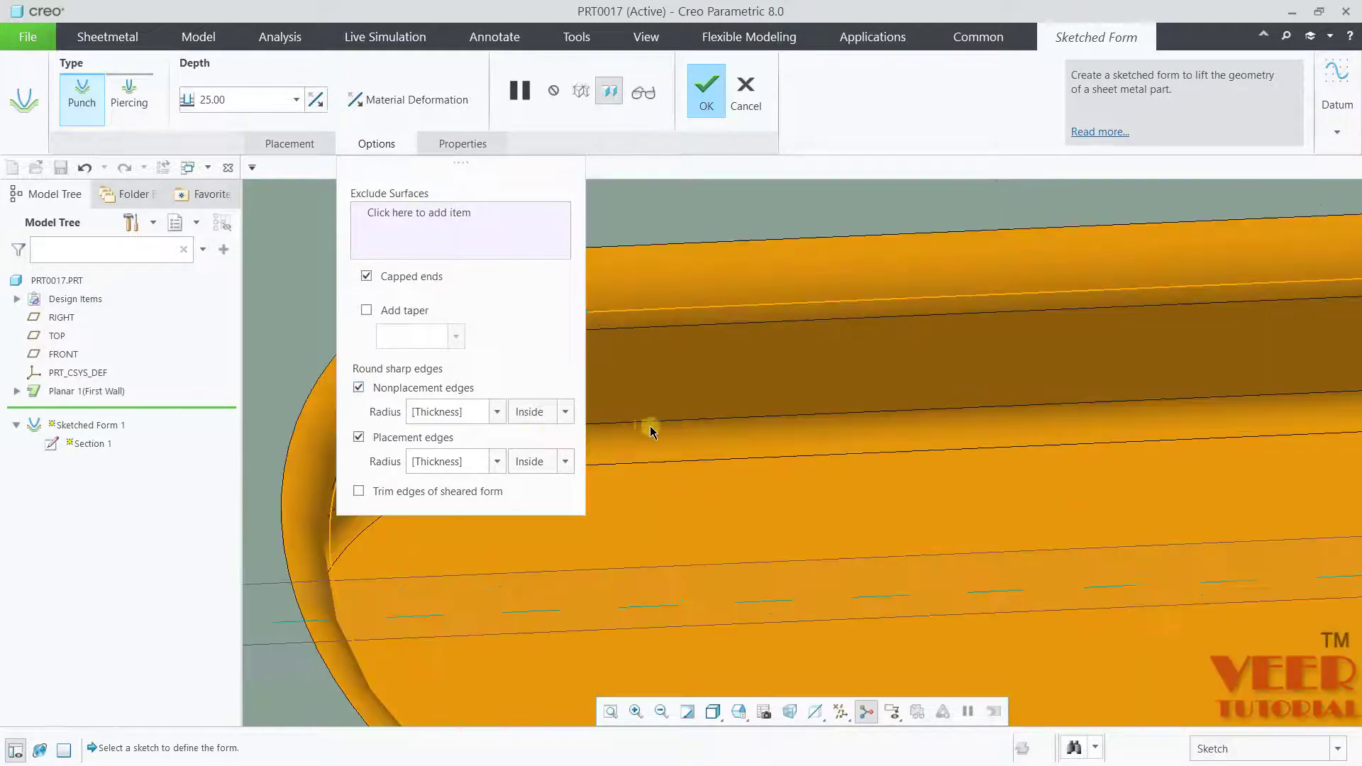
scroll(652, 432, up, 8)
- Compare the form without nonplacement rounds, then keep them rounded on the Inside
middle_drag(827, 374, 1031, 395)
scroll(1144, 406, up, 3)
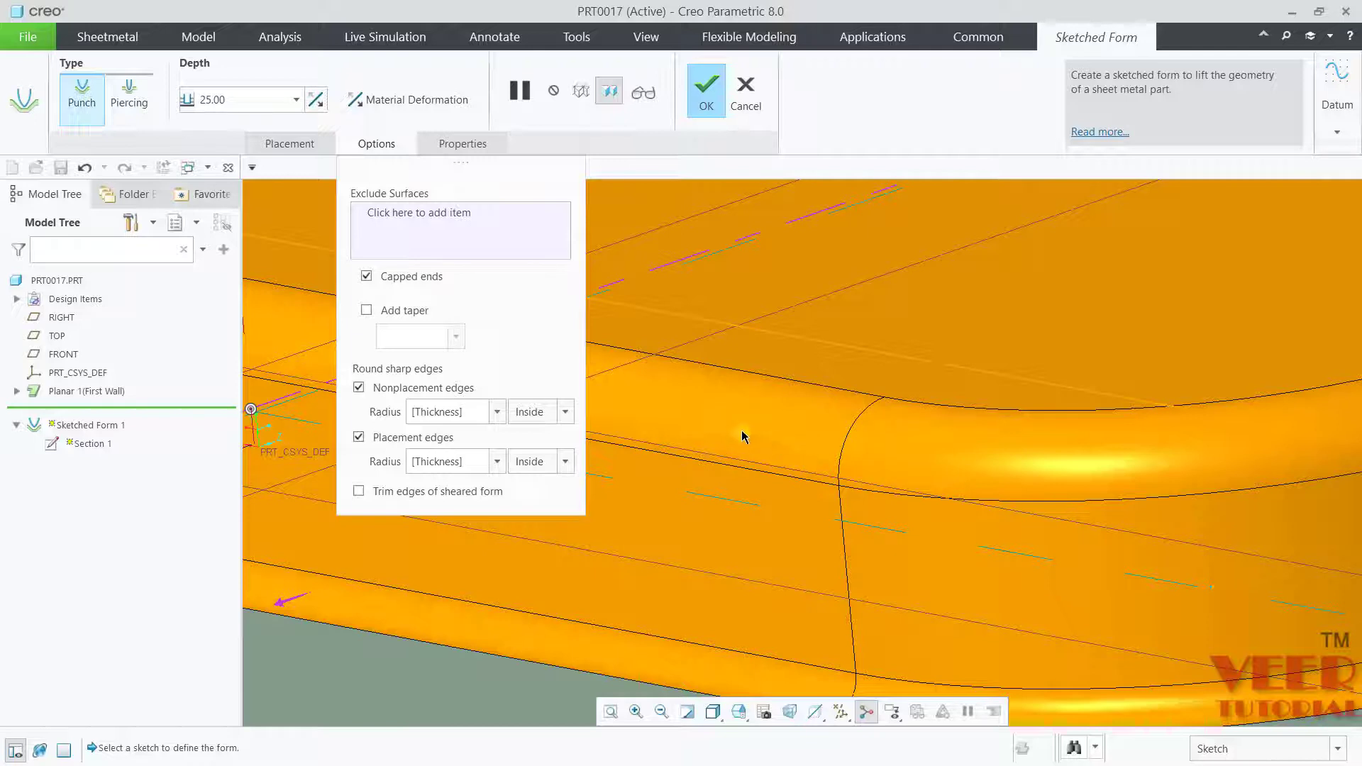
click(359, 387)
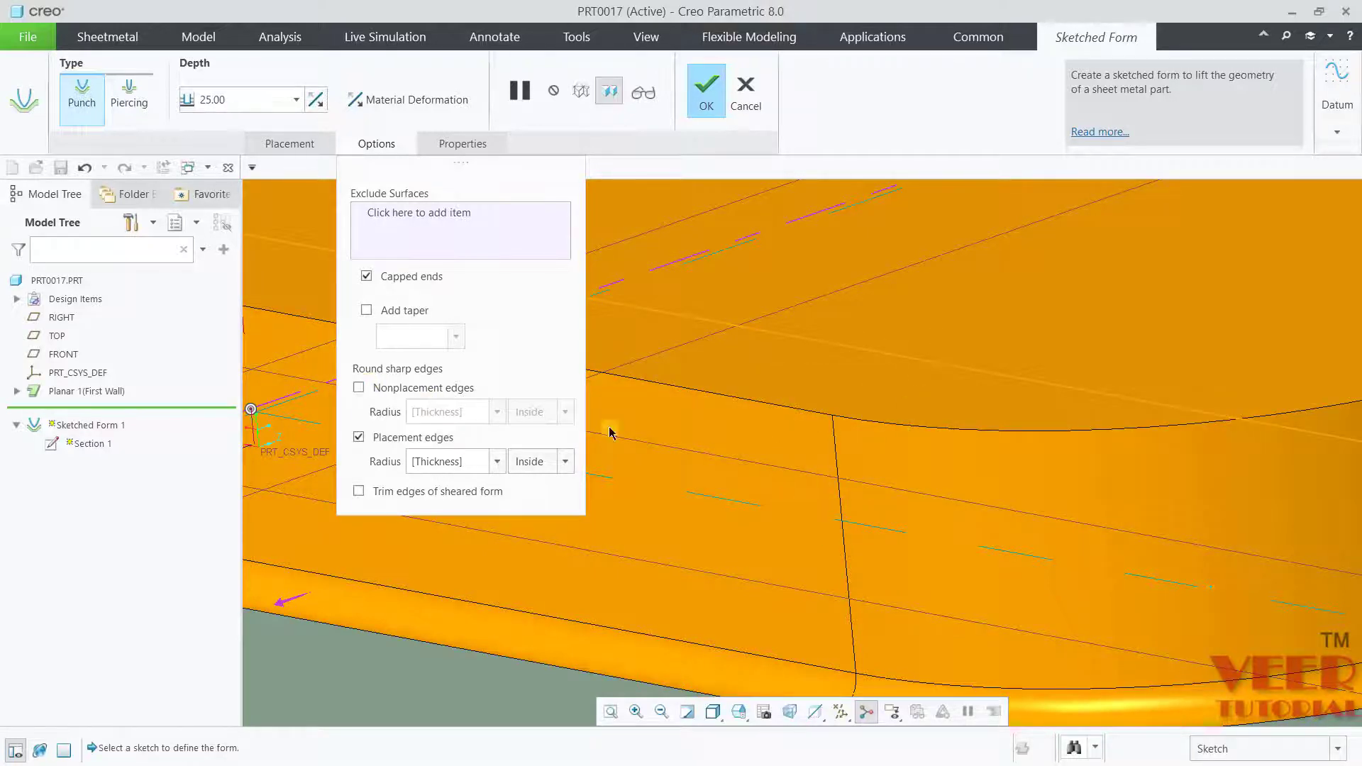
click(359, 387)
scroll(816, 461, down, 5)
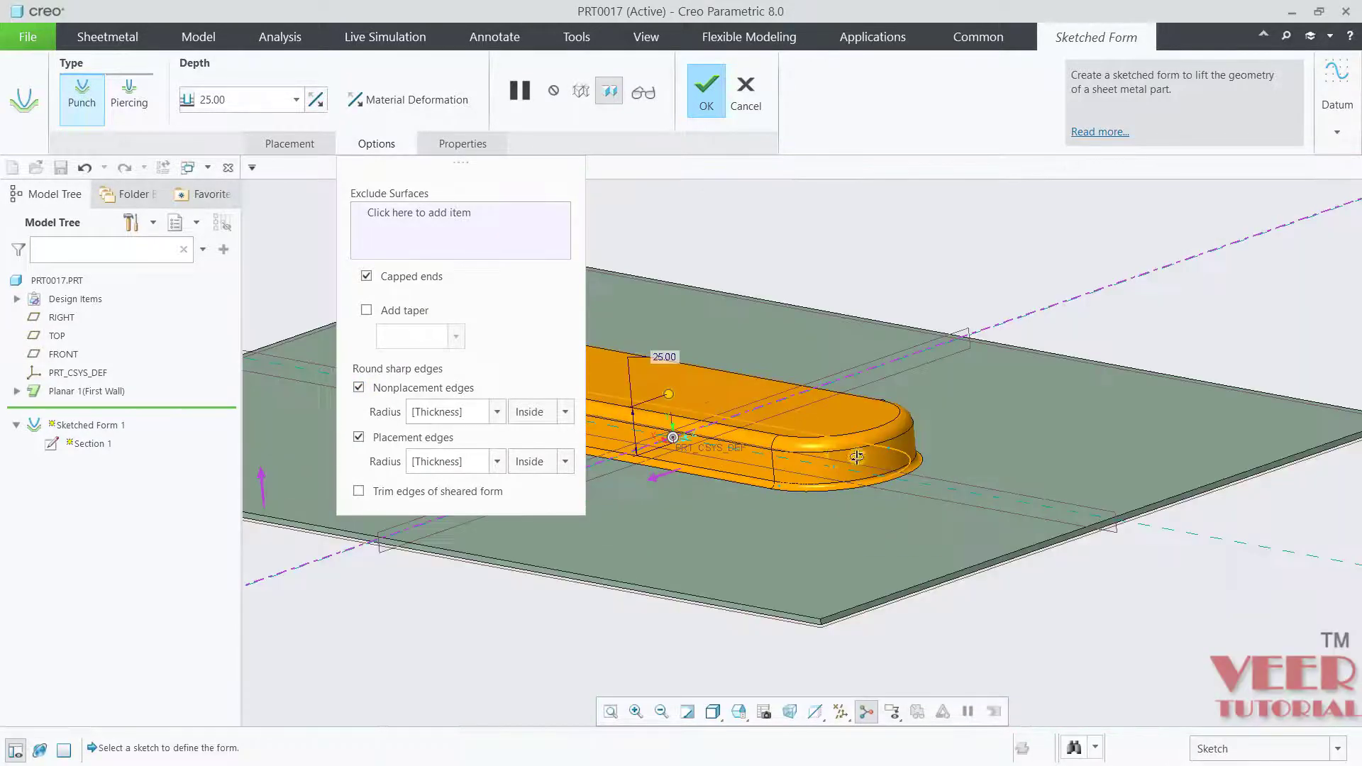
middle_drag(857, 457, 781, 511)
click(471, 414)
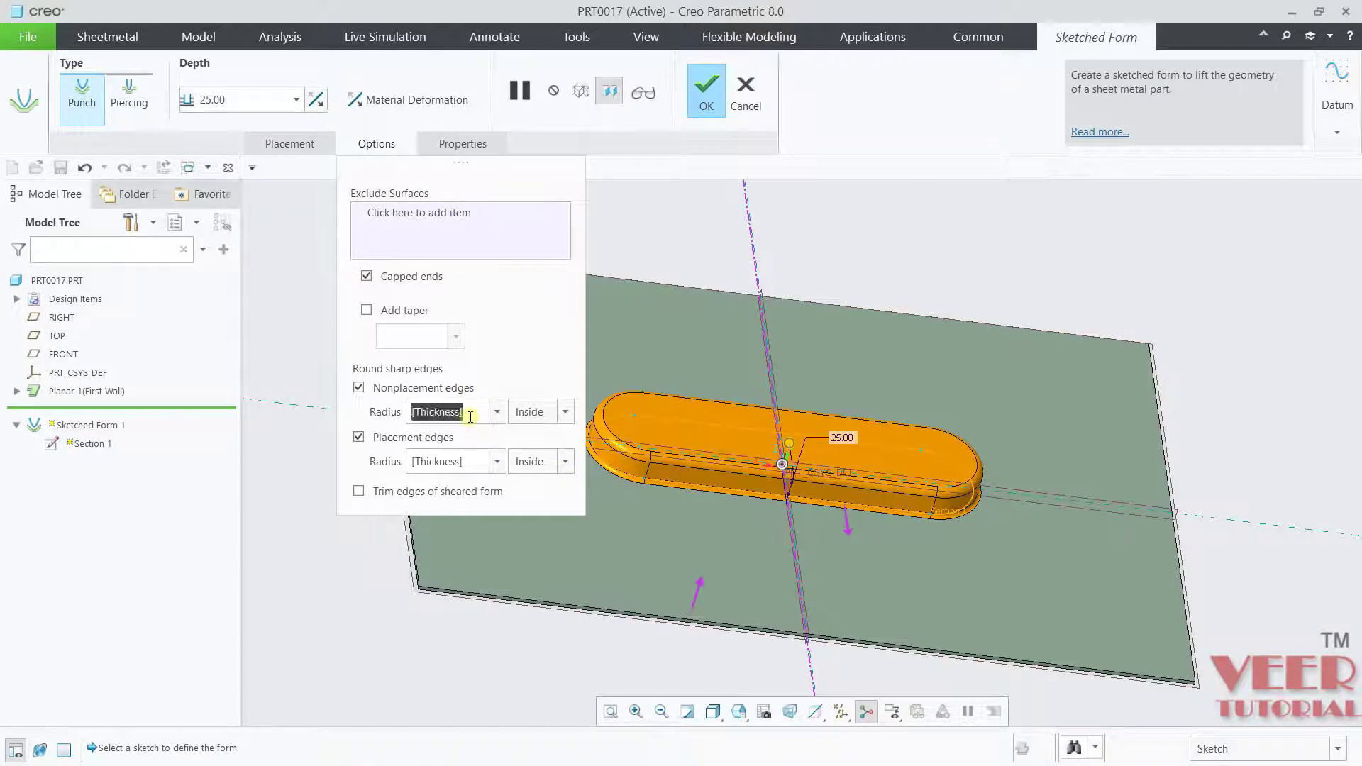
click(565, 412)
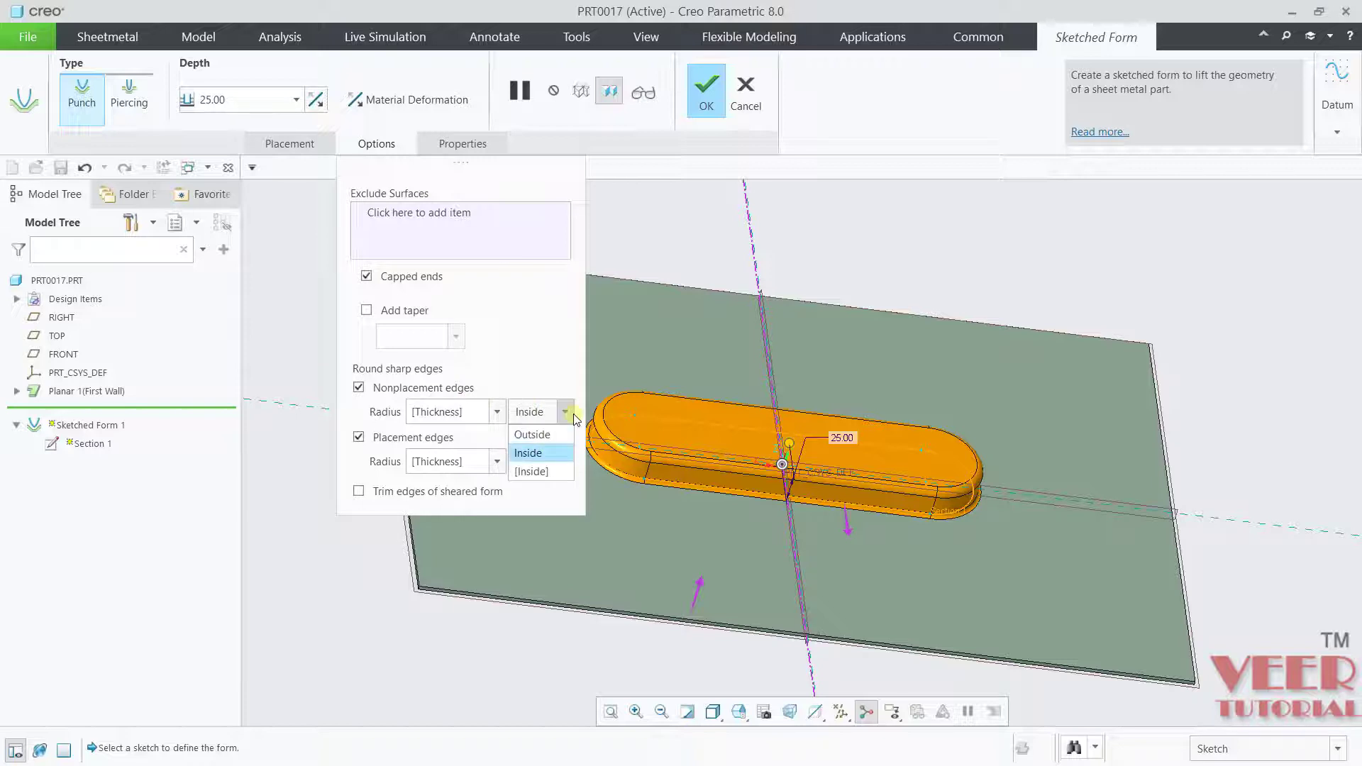
click(566, 415)
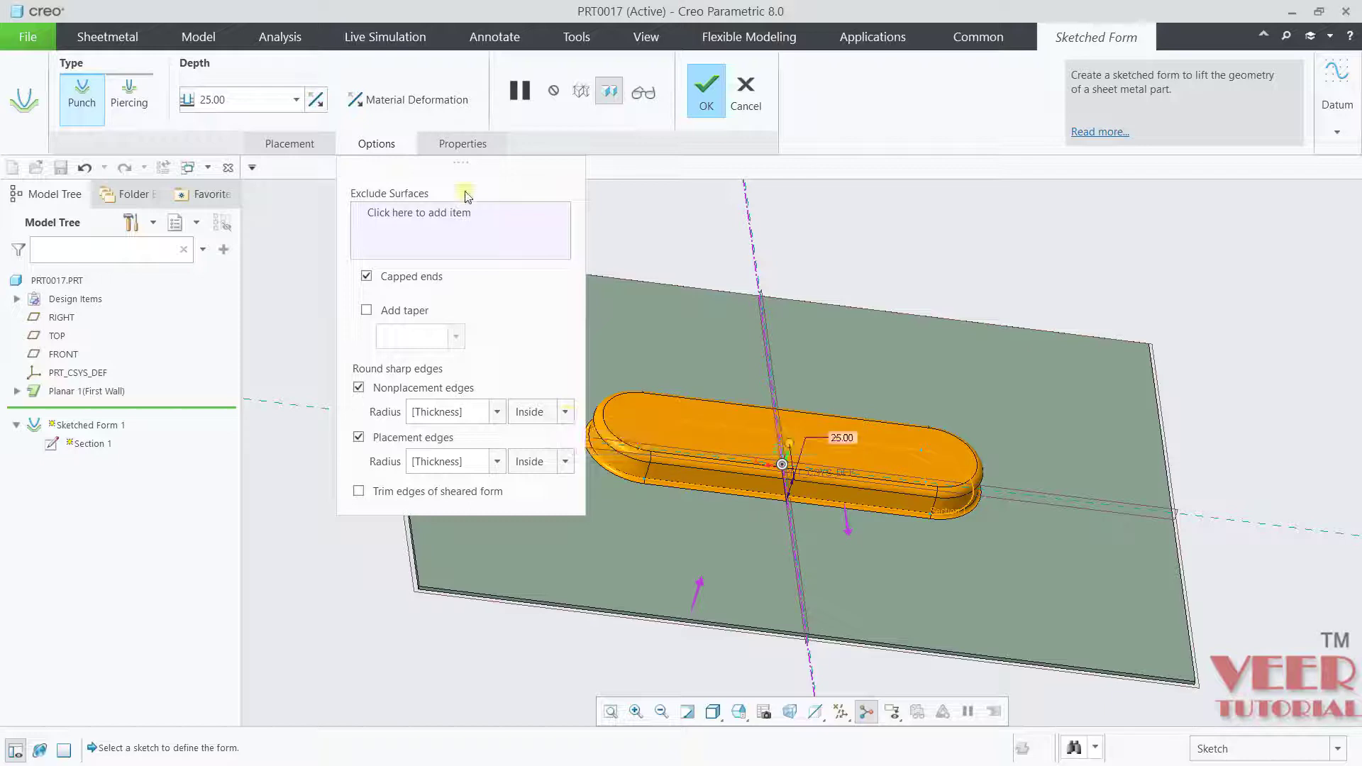
- Raise the form depth to 45 and finish the sketched form
click(264, 94)
text(45)
key(Return)
click(695, 104)
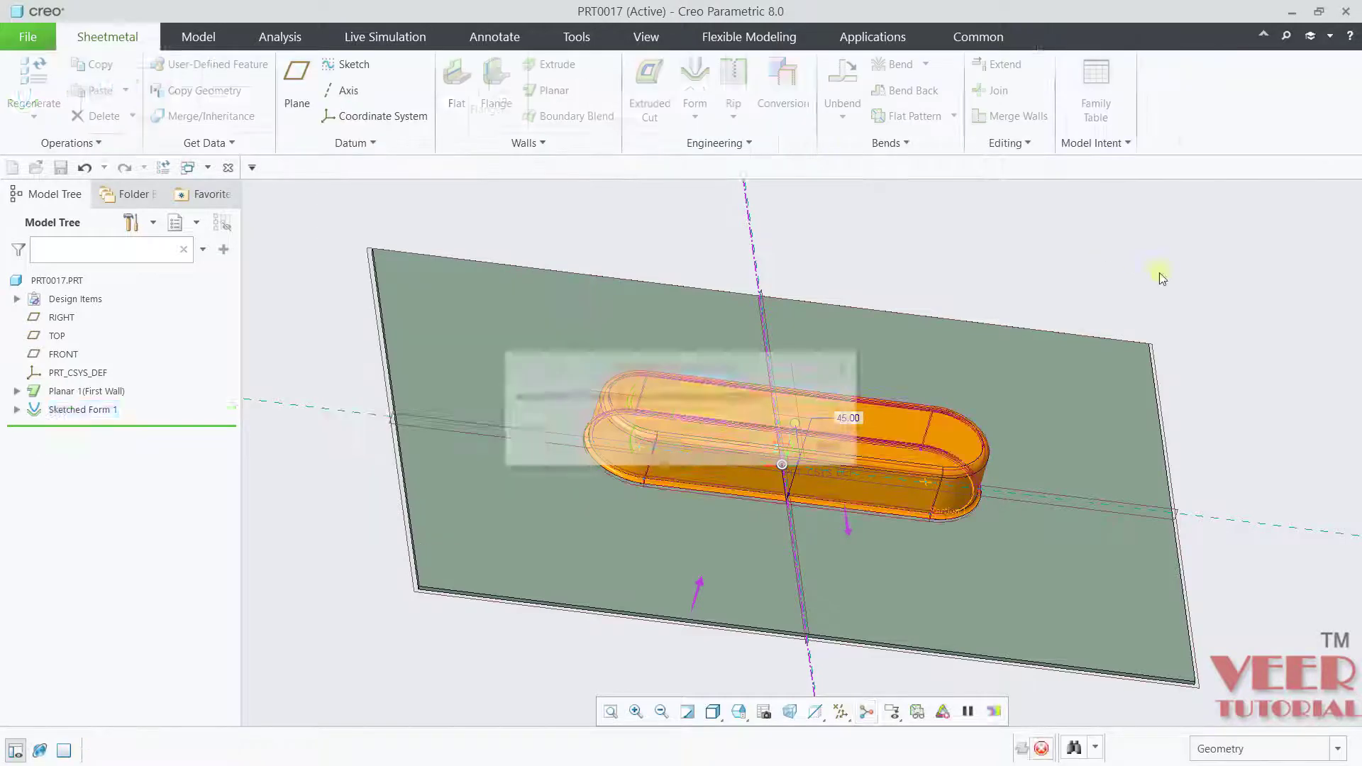
- Orbit to inspect the raised racetrack form, then redefine Sketched Form 1 again
mouse_move(1262, 395)
middle_down()
mouse_move(1195, 298)
mouse_move(1253, 234)
mouse_move(994, 301)
mouse_move(908, 360)
mouse_move(717, 392)
middle_up()
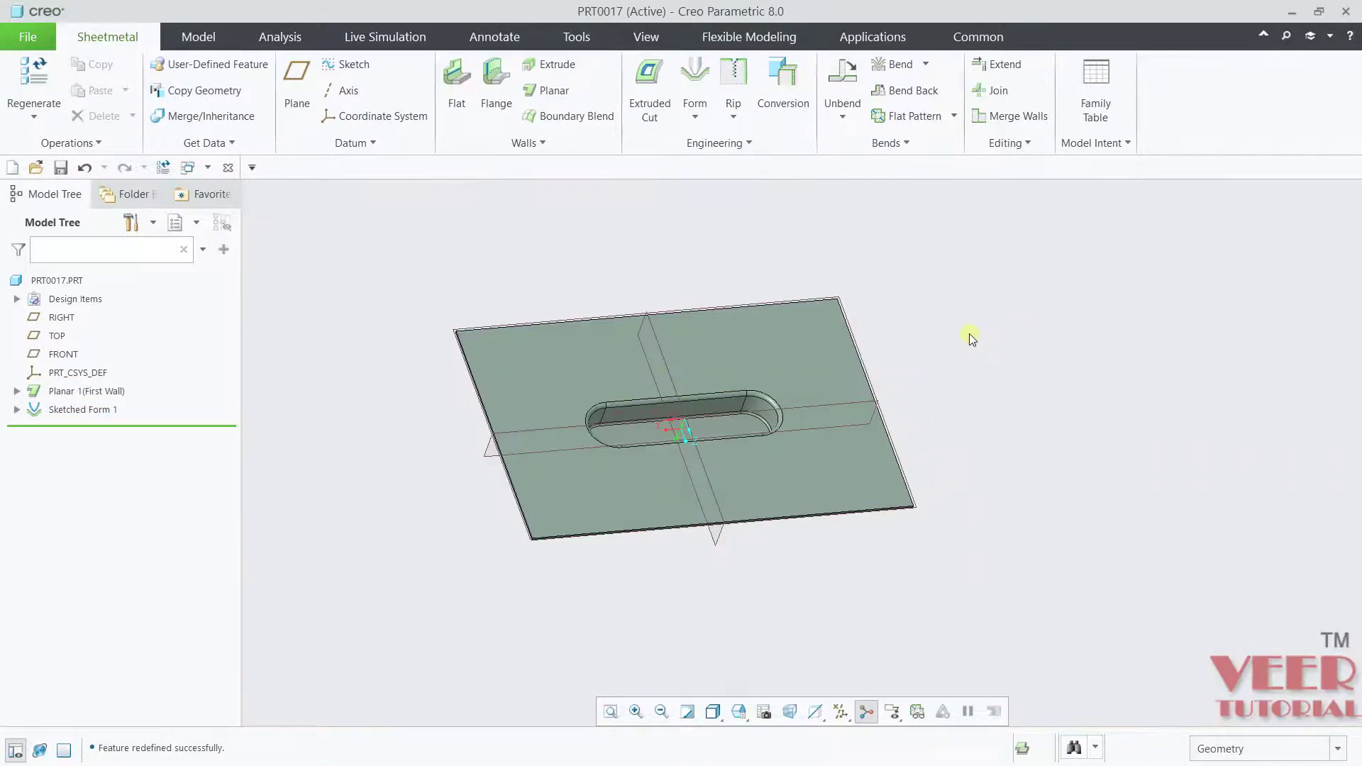
scroll(923, 355, up, 3)
middle_drag(875, 373, 988, 368)
key(ctrl+d)
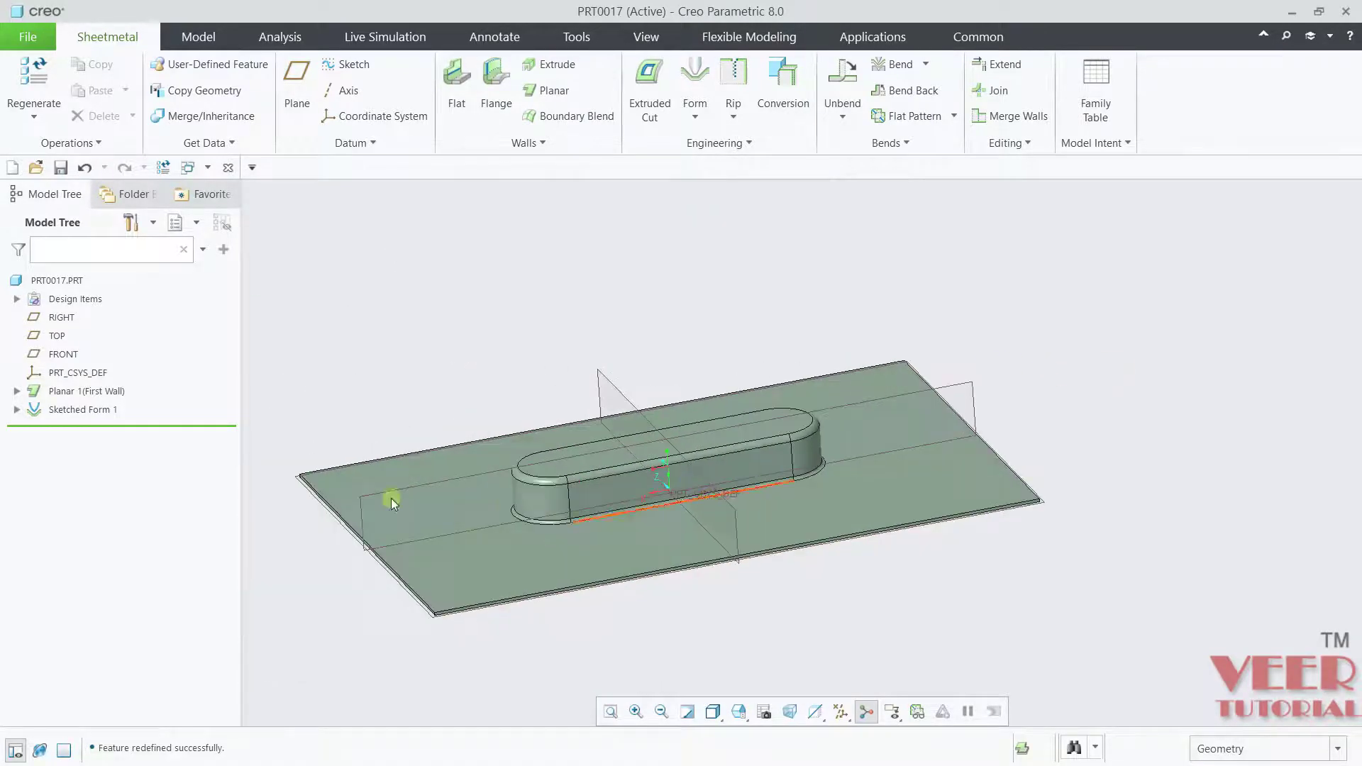
click(88, 412)
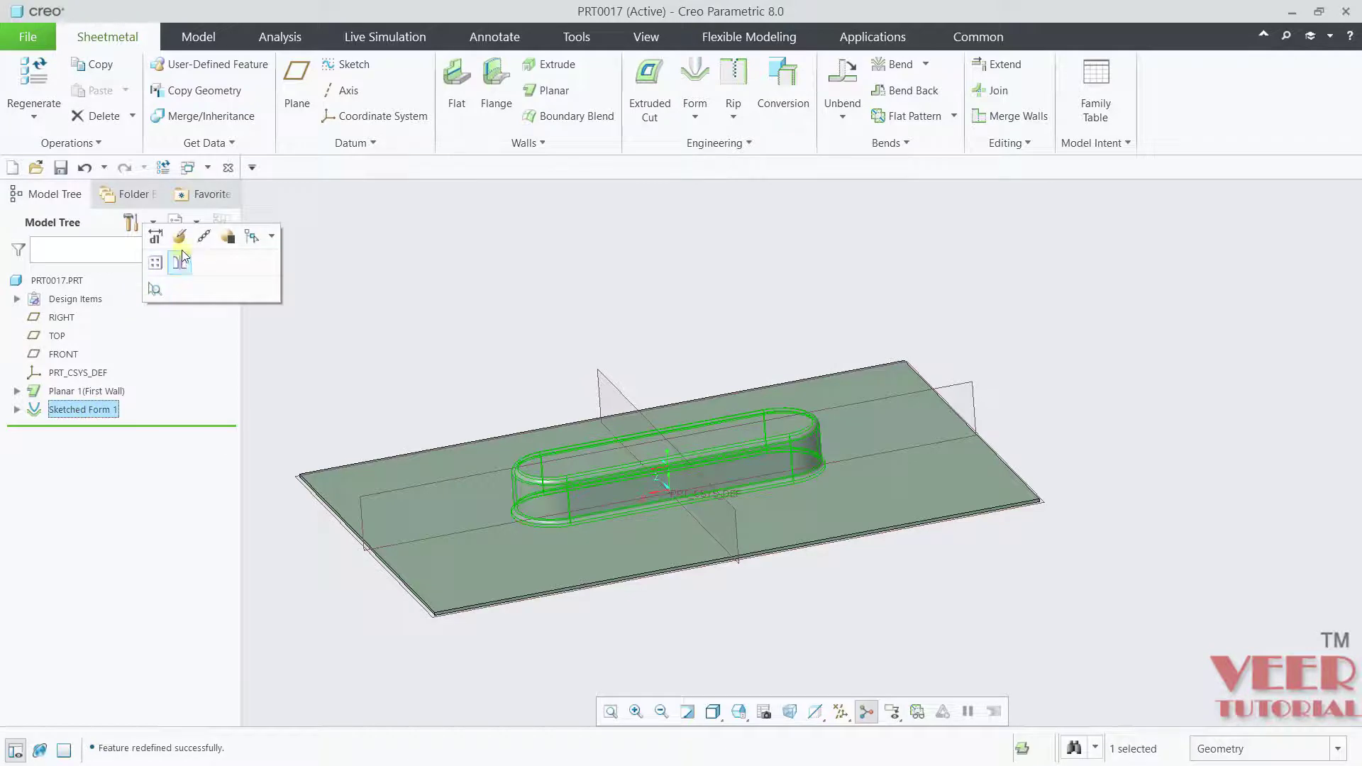
click(182, 250)
- Enable Add taper in the form options with a 15.0 taper angle
click(376, 144)
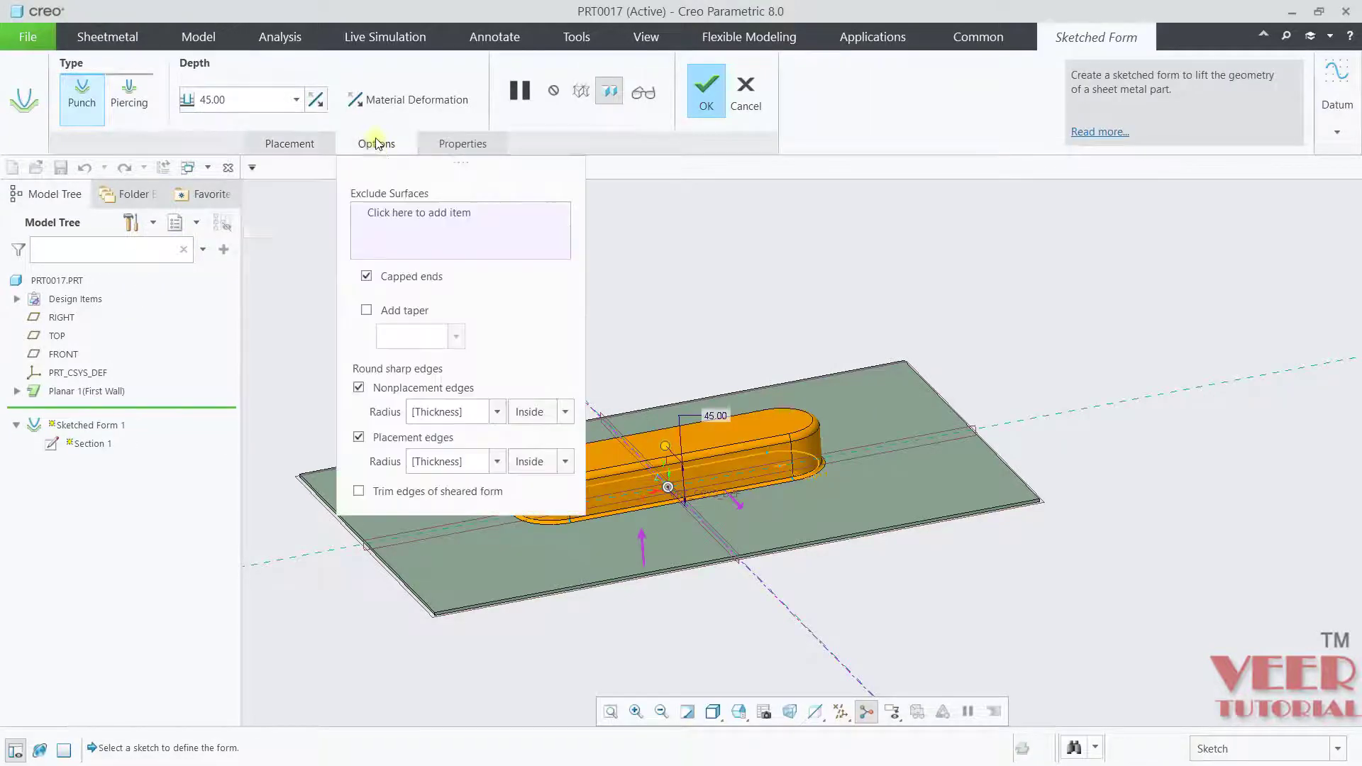
click(367, 311)
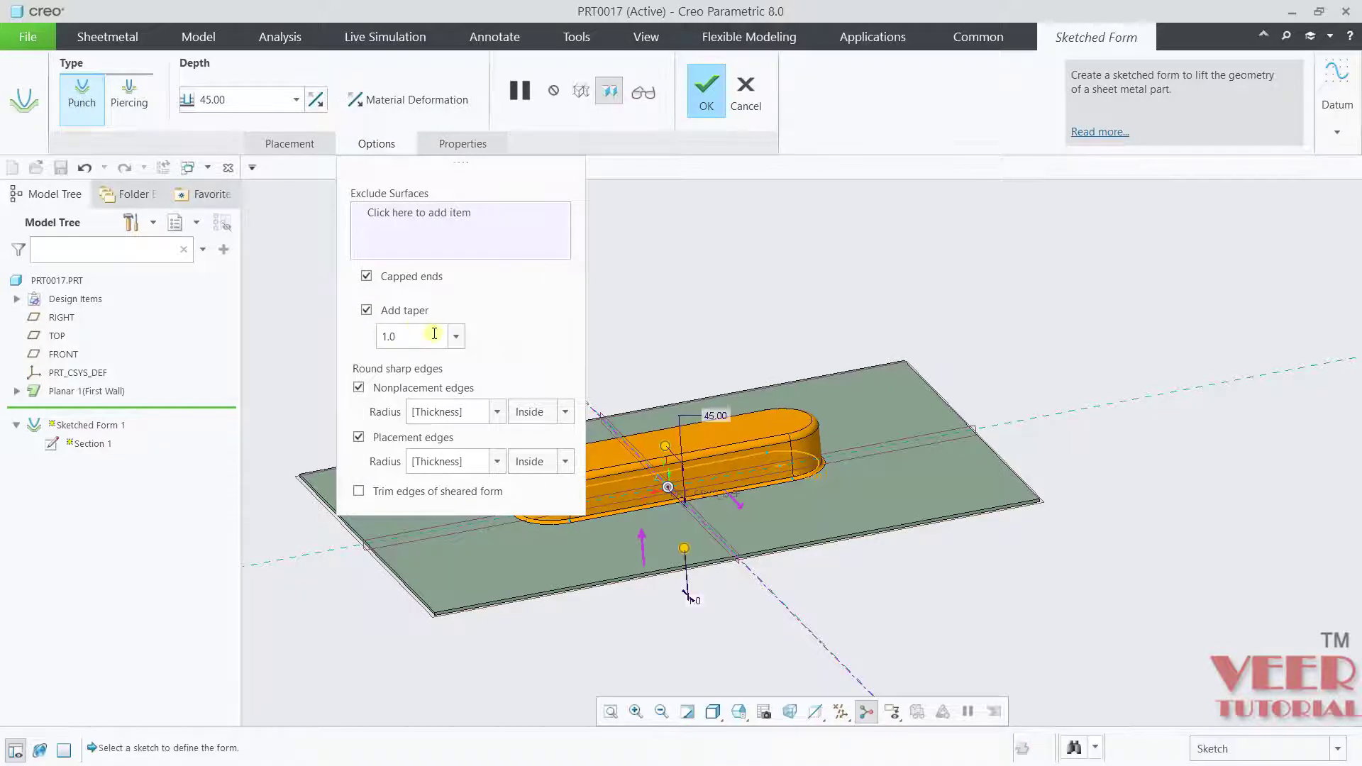
scroll(923, 482, up, 5)
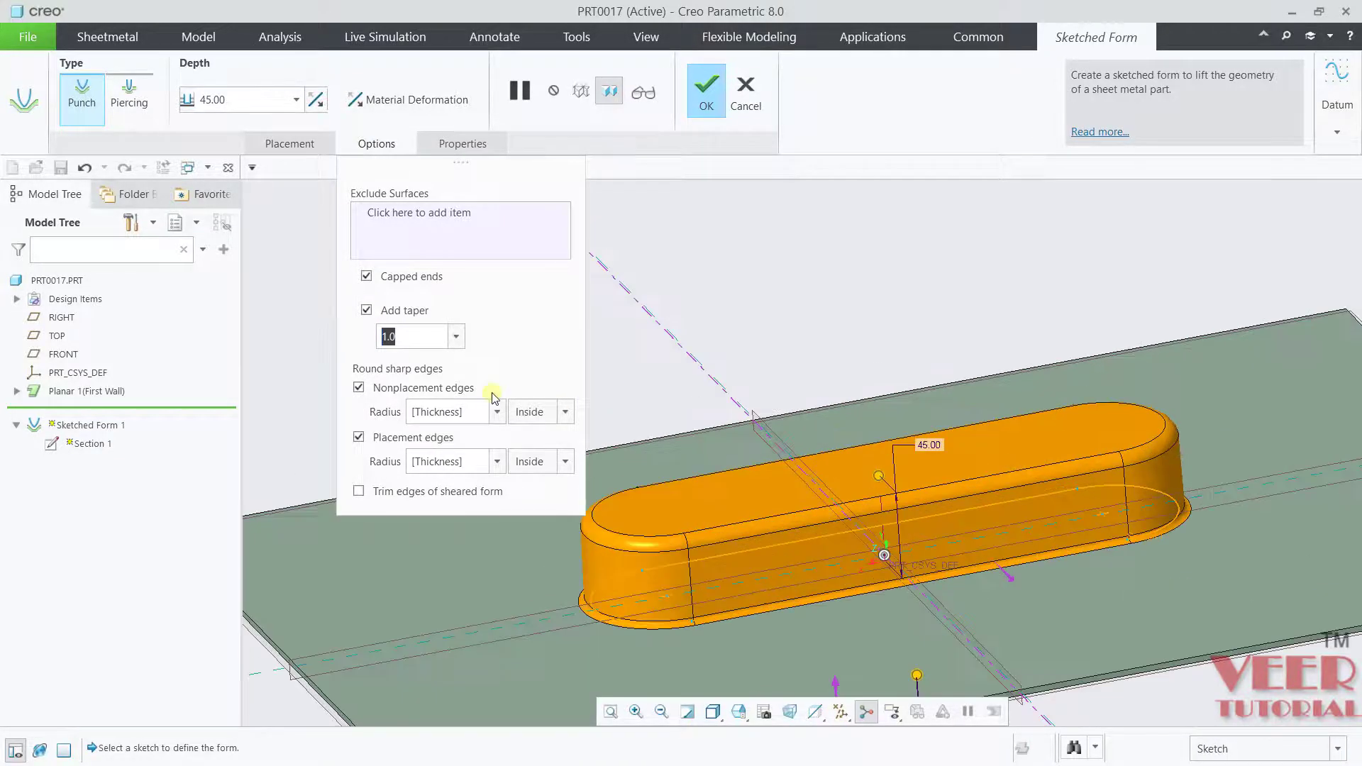
text(15)
key(Return)
scroll(781, 488, down, 3)
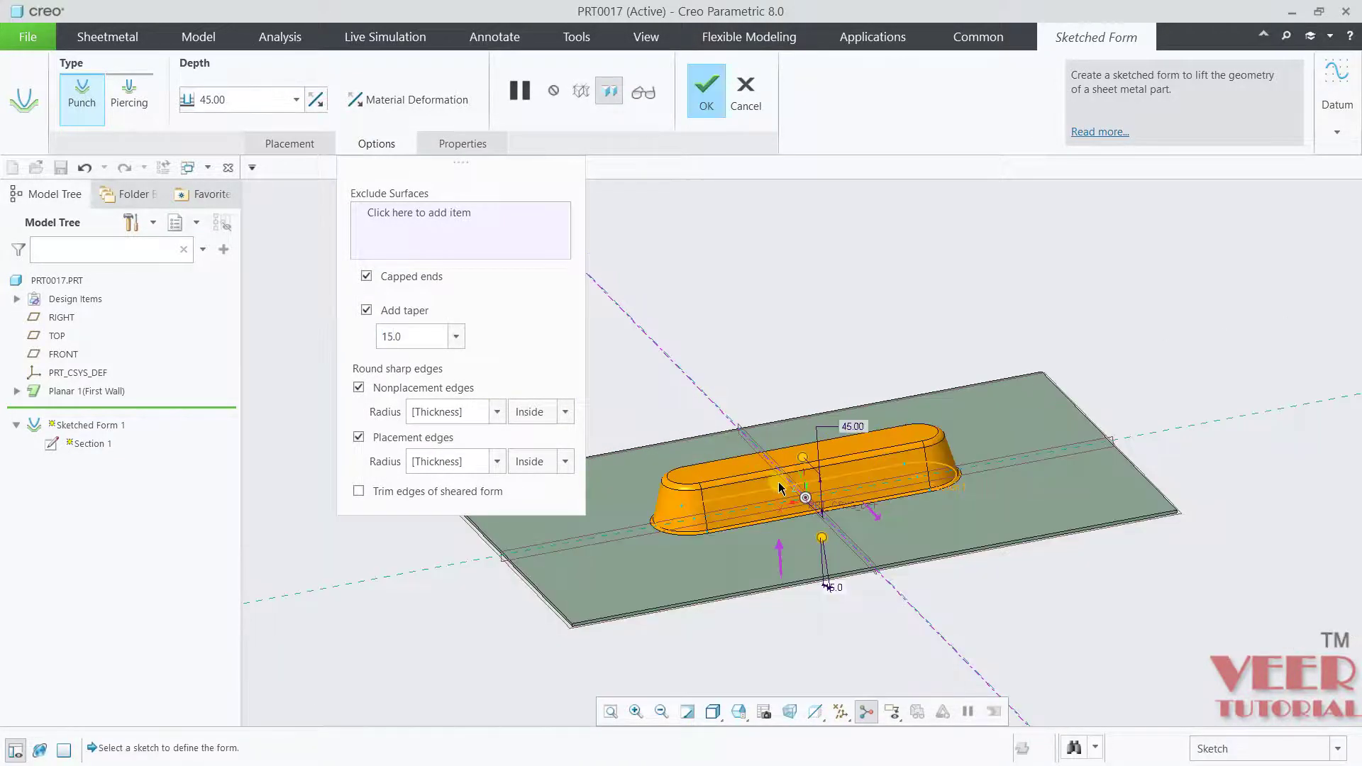
- Compare the form edge-on with and without the 15.0 taper, then finish the redefined form
middle_drag(779, 488, 816, 454)
scroll(1007, 469, up, 6)
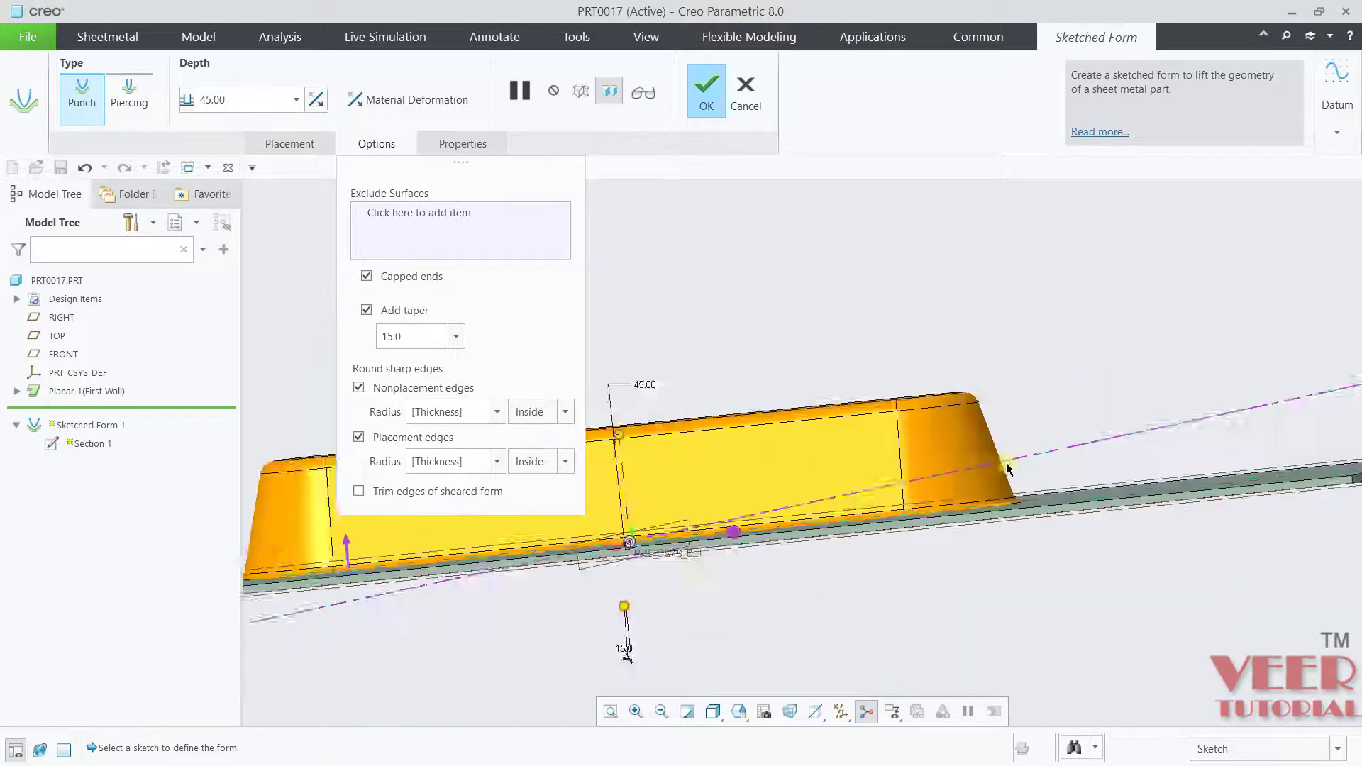
scroll(1007, 468, up, 3)
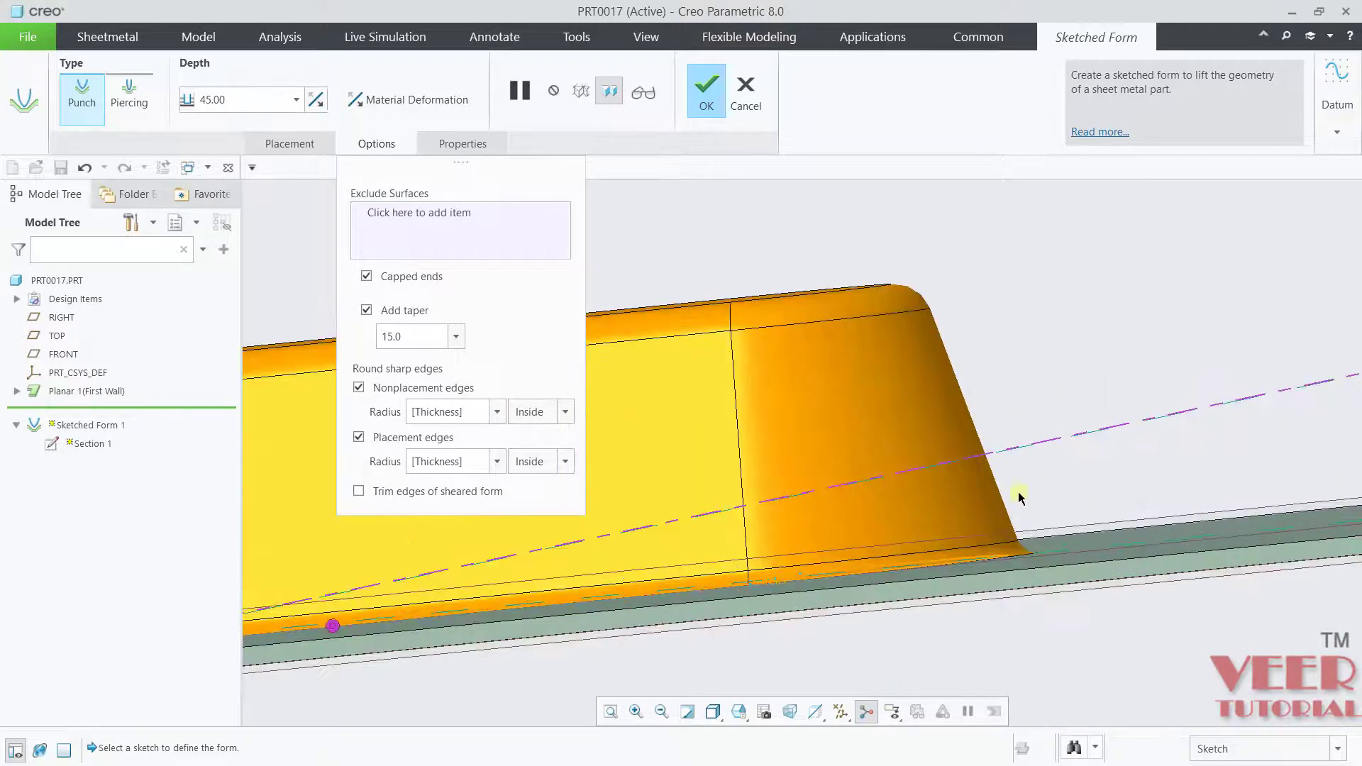
click(367, 311)
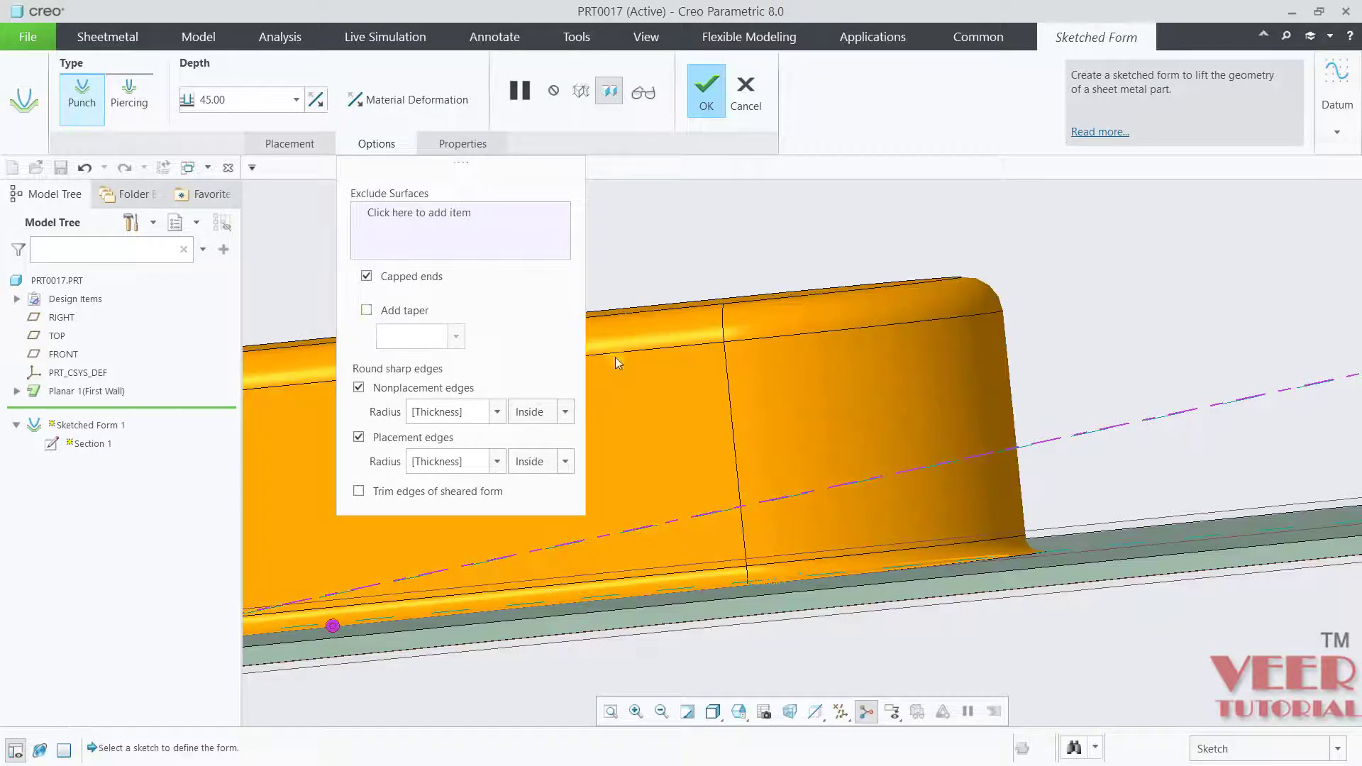
click(367, 310)
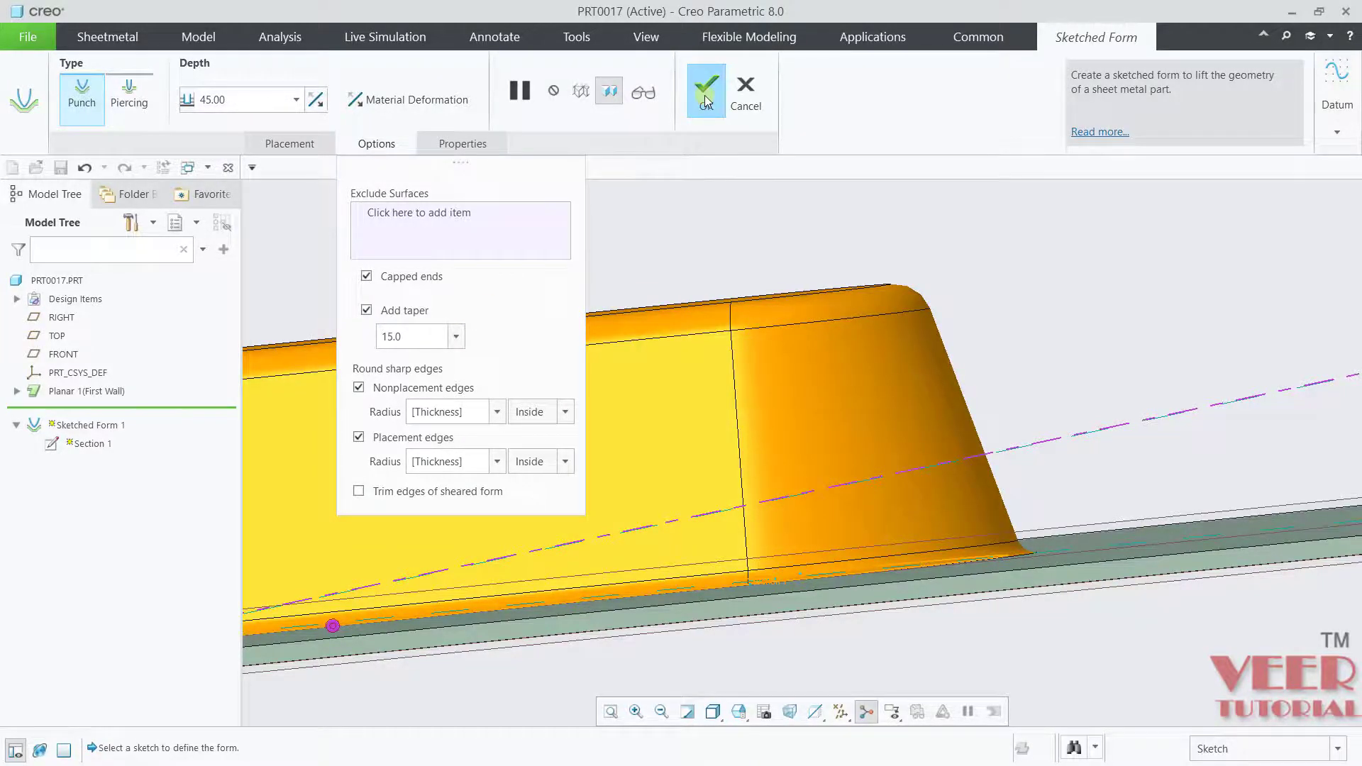
click(704, 95)
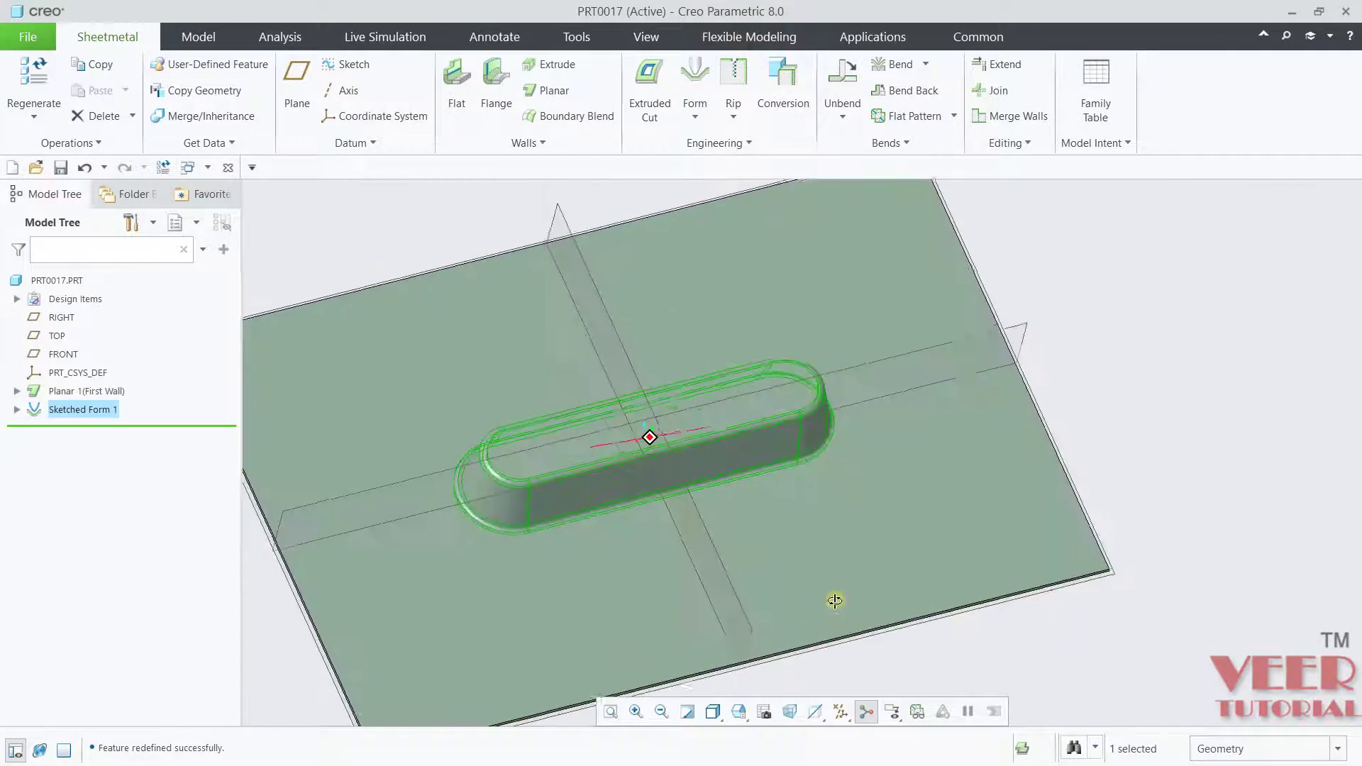